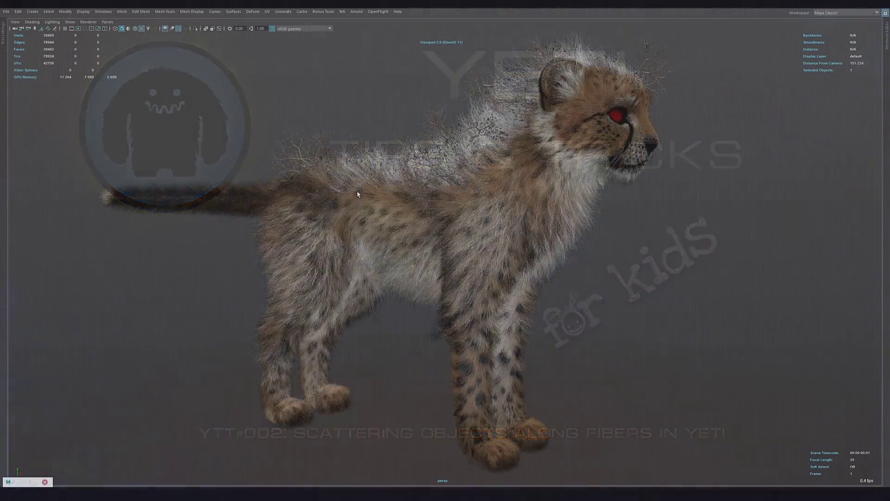
Examine the scattered objects along the cheetah's back fur and the plain fur groom from several sides.
{"action": "scroll", "coordinate": [389, 226], "scroll_direction": "up", "scroll_amount": 2}
{"action": "left_click_drag", "start_coordinate": [380, 221], "coordinate": [411, 202], "text": "alt"}
{"action": "middle_click_drag", "start_coordinate": [389, 144], "coordinate": [390, 205], "text": "alt"}
{"action": "right_click_drag", "start_coordinate": [390, 205], "coordinate": [432, 248], "text": "alt"}
{"action": "left_click_drag", "start_coordinate": [431, 247], "coordinate": [435, 264], "text": "alt"}
{"action": "middle_click_drag", "start_coordinate": [435, 265], "coordinate": [355, 315], "text": "alt"}
{"action": "right_click_drag", "start_coordinate": [355, 314], "coordinate": [607, 255], "text": "alt"}
{"action": "left_click_drag", "start_coordinate": [607, 255], "coordinate": [541, 265], "text": "alt"}
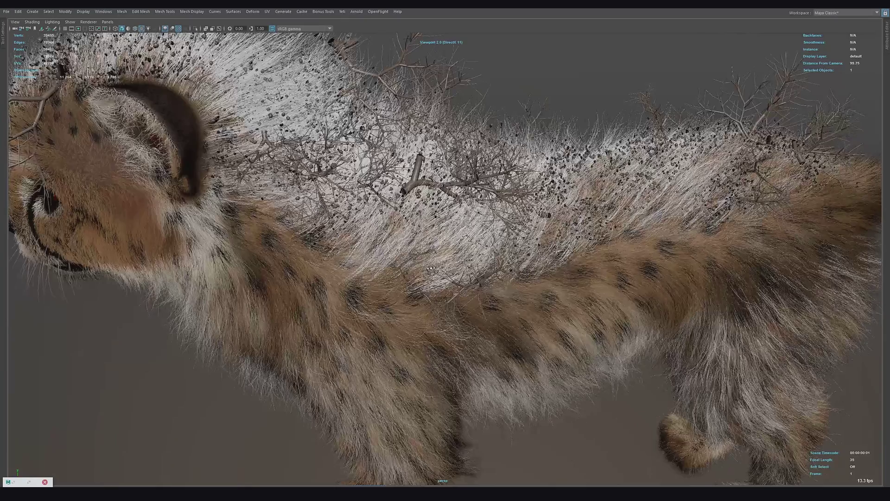
{"action": "left_click_drag", "start_coordinate": [466, 264], "coordinate": [448, 296], "text": "alt"}
{"action": "right_click_drag", "start_coordinate": [448, 297], "coordinate": [367, 256], "text": "alt"}
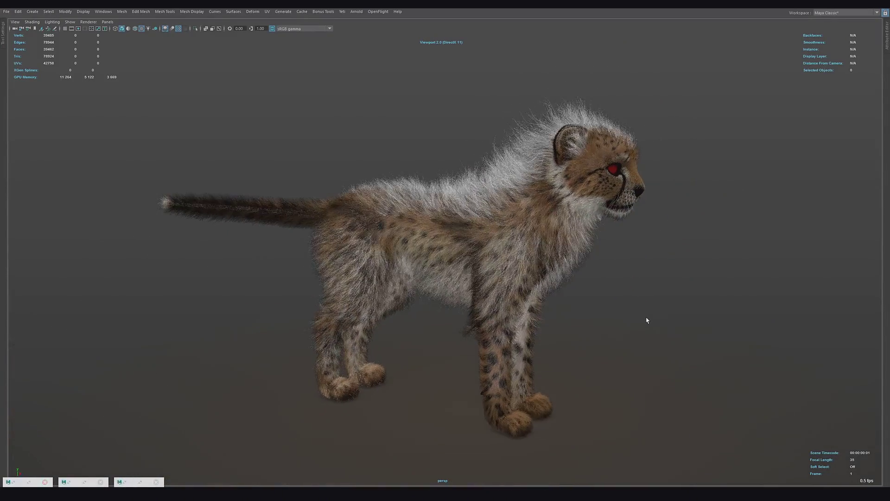
{"action": "left_click_drag", "start_coordinate": [646, 319], "coordinate": [298, 312], "text": "alt"}
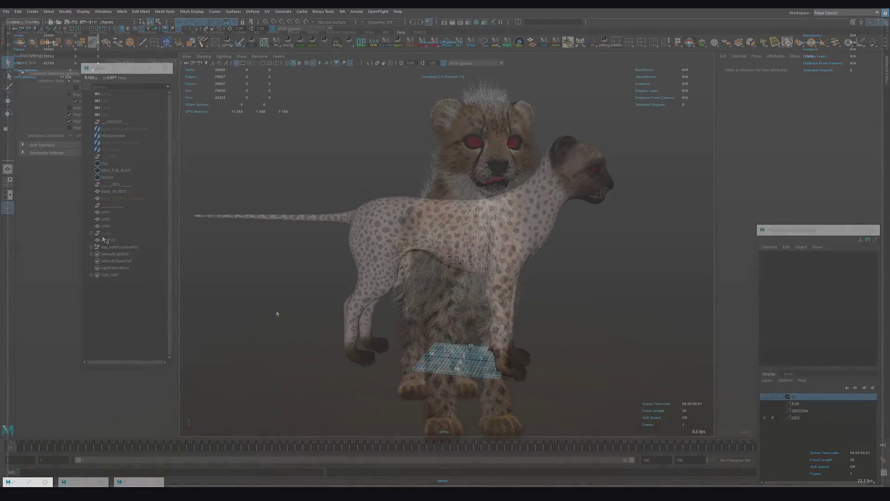
Examine the snfl1, snfl3 and snfl4 meshes at the grid origin in shaded and wireframe display.
{"action": "left_click", "coordinate": [106, 212]}
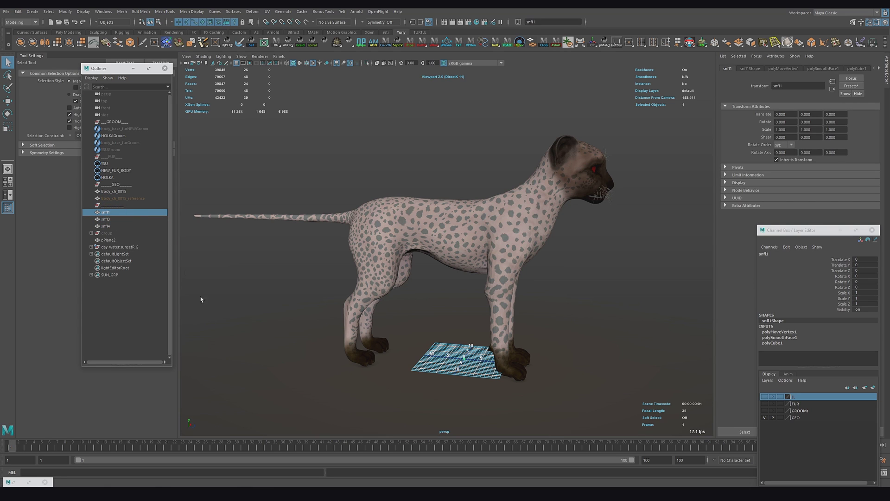
{"action": "key", "text": "f"}
{"action": "left_click_drag", "start_coordinate": [430, 352], "coordinate": [364, 298], "text": "alt"}
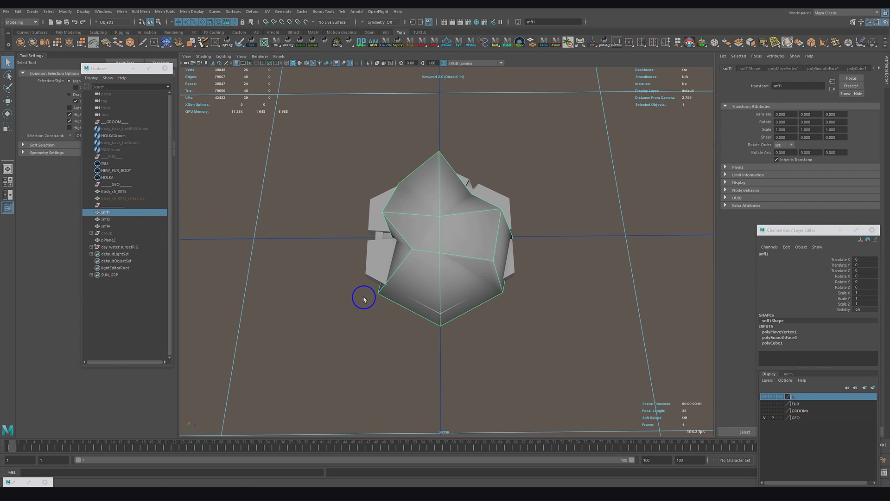
{"action": "key", "text": "4"}
{"action": "left_click", "coordinate": [111, 226]}
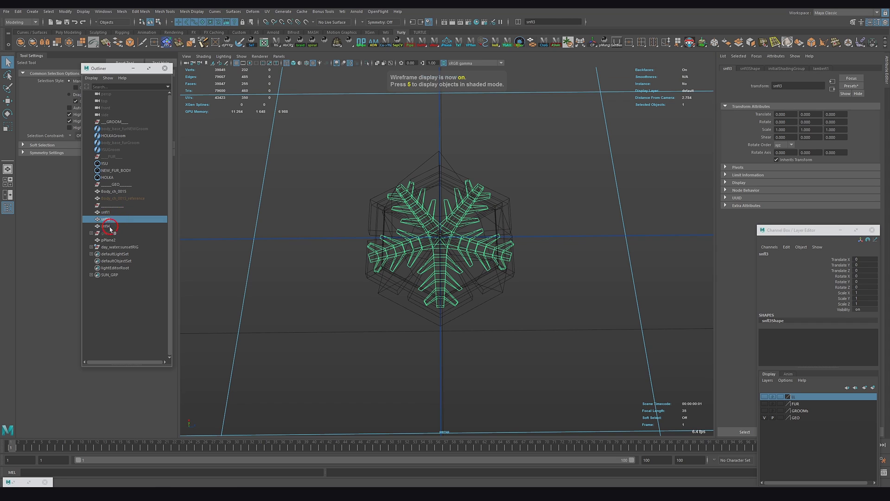
{"action": "left_click", "coordinate": [112, 219]}
{"action": "left_click", "coordinate": [113, 213]}
{"action": "right_click_drag", "start_coordinate": [502, 270], "coordinate": [489, 264], "text": "alt"}
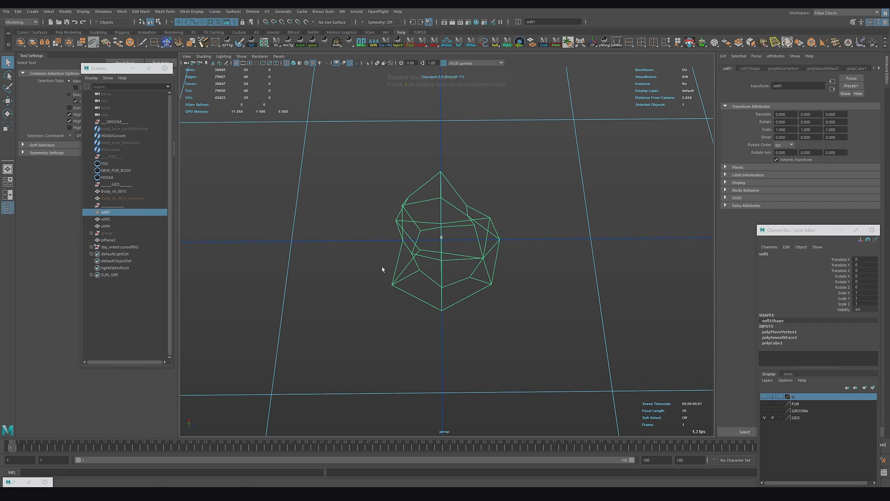
{"action": "key", "text": "5"}
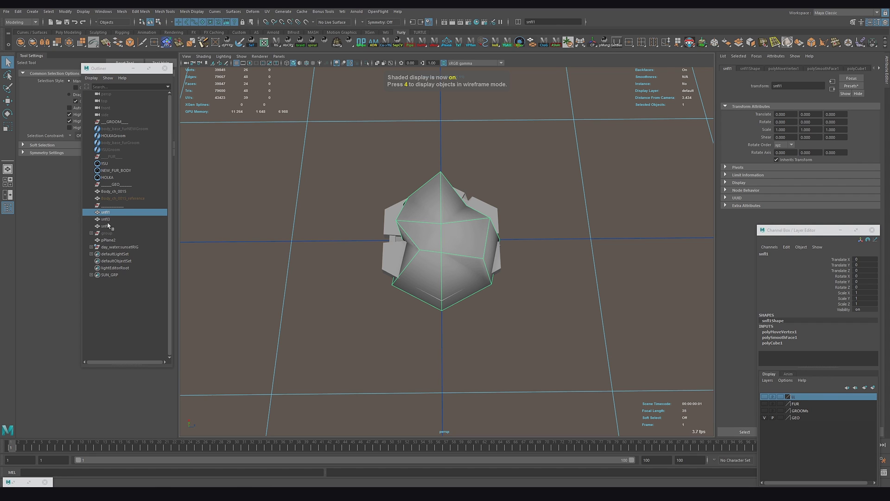
Check the pivot placement and orientation of the snfl1, snfl3 and snfl4 meshes at the origin.
{"action": "key", "text": "w"}
{"action": "key", "text": "f"}
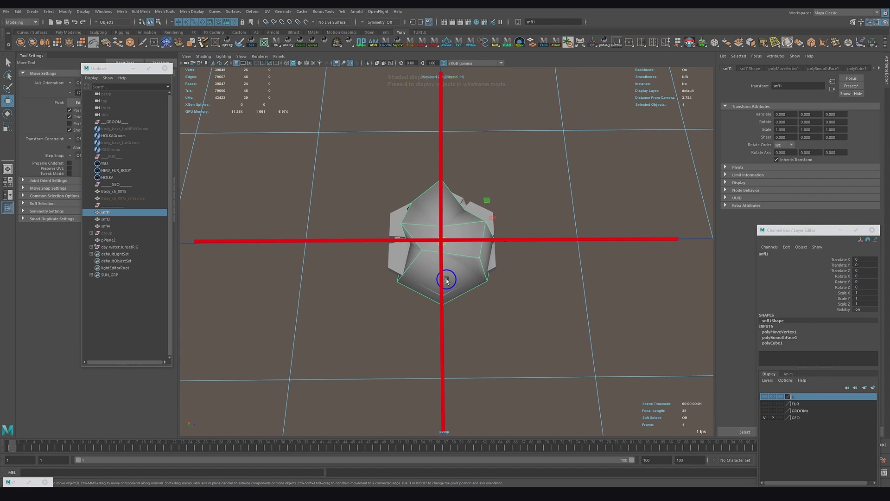
{"action": "key", "text": "d"}
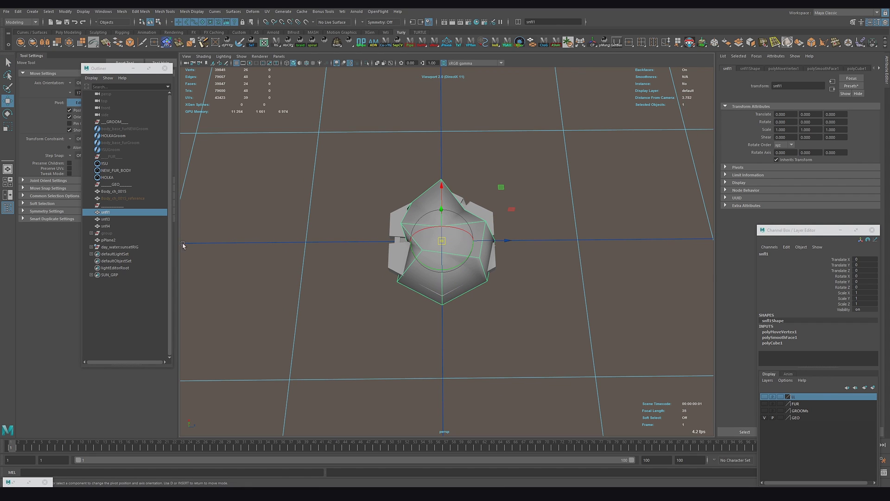
{"action": "left_click", "coordinate": [106, 220]}
{"action": "left_click", "coordinate": [104, 225]}
{"action": "left_click", "coordinate": [111, 213]}
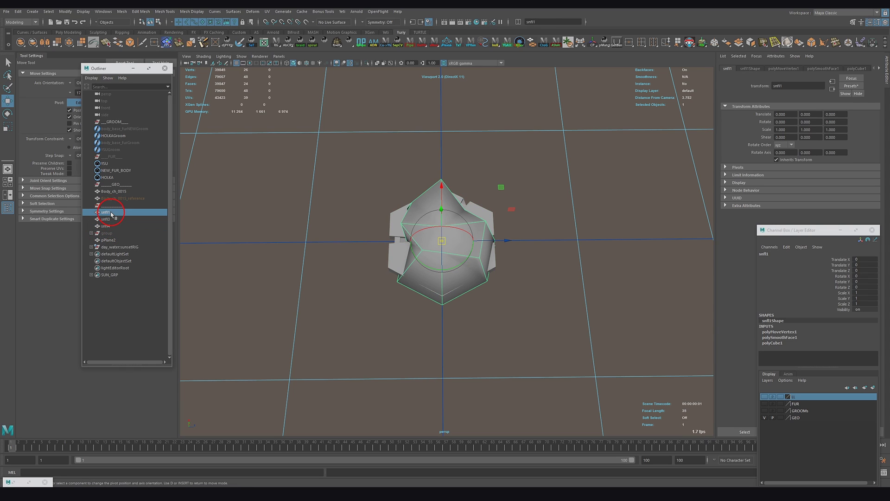
{"action": "left_click", "coordinate": [327, 205]}
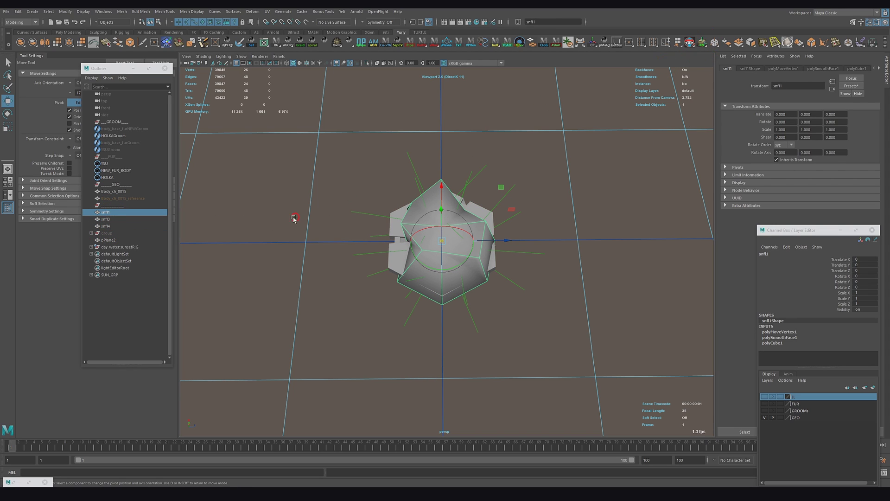
{"action": "left_click", "coordinate": [105, 227]}
{"action": "left_click", "coordinate": [688, 59]}
{"action": "left_click", "coordinate": [703, 42]}
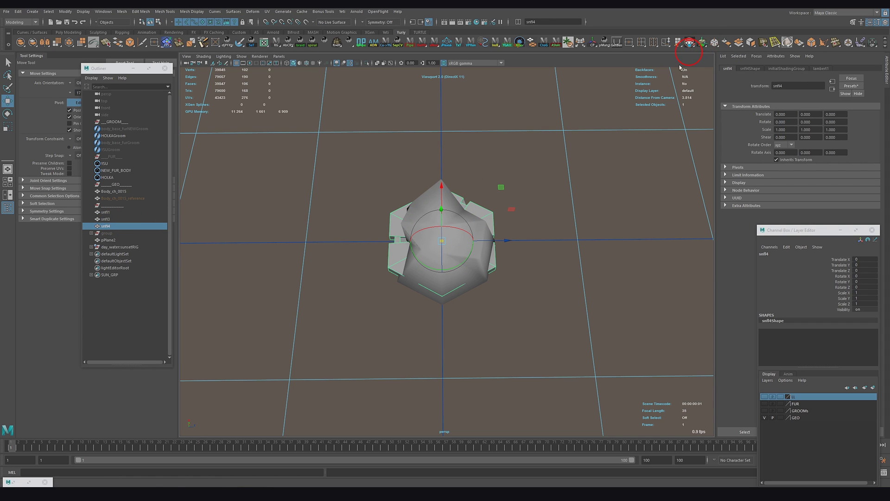
Move snfl1 and snfl4 along Z to opposite sides of snfl3 so all three meshes can be viewed separately.
{"action": "left_click", "coordinate": [106, 212]}
{"action": "left_click", "coordinate": [542, 158]}
{"action": "scroll", "coordinate": [493, 216], "scroll_direction": "down", "scroll_amount": 3}
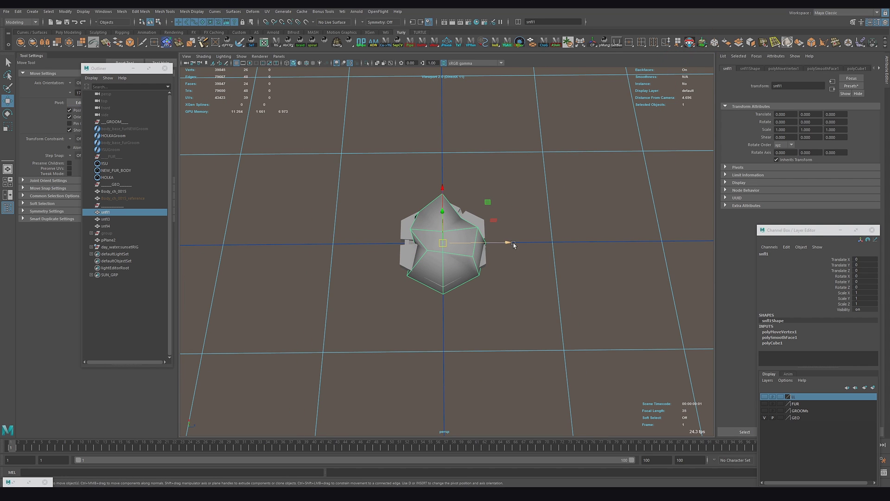
{"action": "left_click_drag", "start_coordinate": [509, 240], "coordinate": [452, 244]}
{"action": "left_click", "coordinate": [457, 239]}
{"action": "left_click_drag", "start_coordinate": [527, 243], "coordinate": [351, 231]}
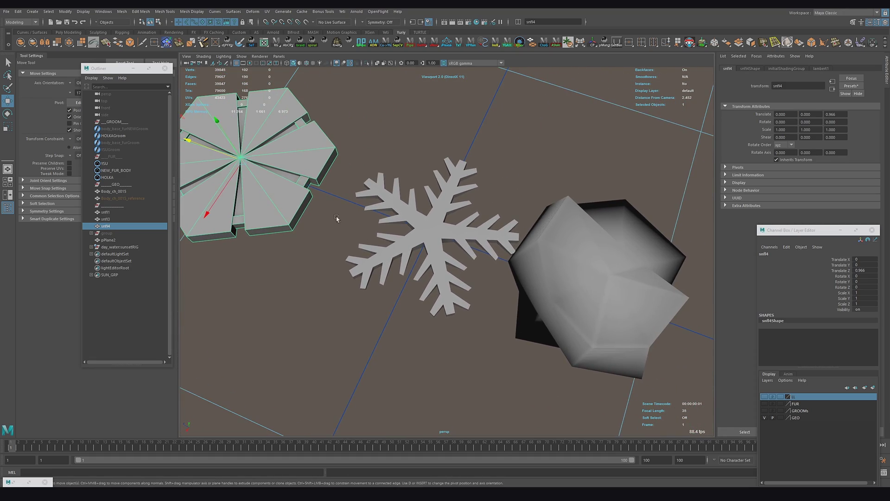
{"action": "left_click", "coordinate": [306, 63]}
{"action": "left_click_drag", "start_coordinate": [396, 237], "coordinate": [403, 231], "text": "alt"}
{"action": "middle_click_drag", "start_coordinate": [403, 231], "coordinate": [515, 244], "text": "alt"}
{"action": "right_click_drag", "start_coordinate": [514, 244], "coordinate": [511, 230], "text": "alt"}
{"action": "left_click_drag", "start_coordinate": [510, 229], "coordinate": [382, 266], "text": "alt"}
{"action": "scroll", "coordinate": [383, 266], "scroll_direction": "down", "scroll_amount": 10}
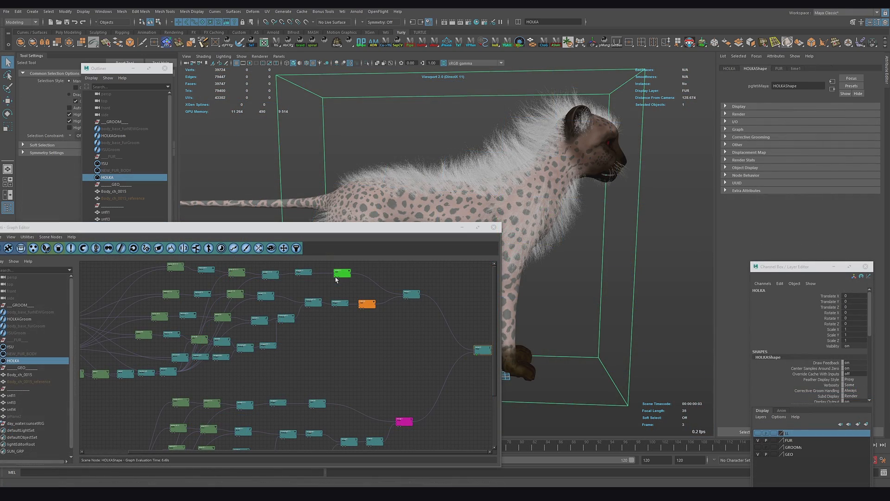
Preview the fur output of the green, magenta and orange nodes in HOLKA's Yeti graph.
{"action": "left_click", "coordinate": [335, 283]}
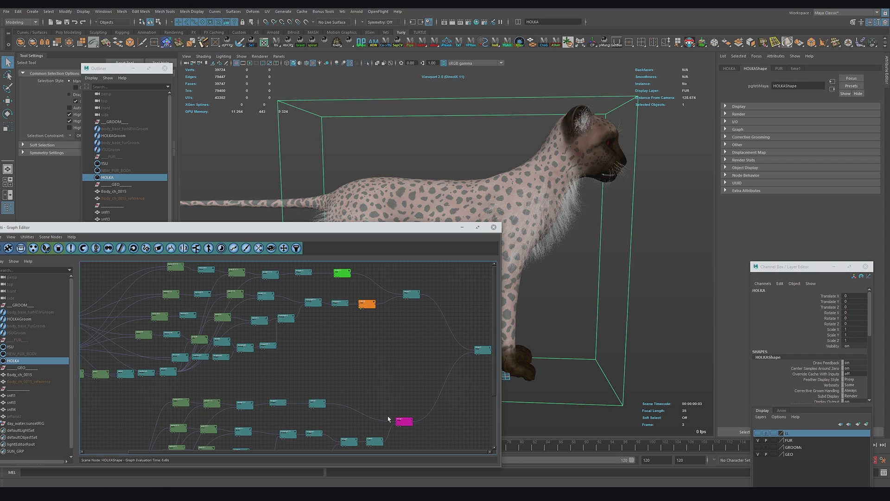
{"action": "left_click", "coordinate": [397, 427]}
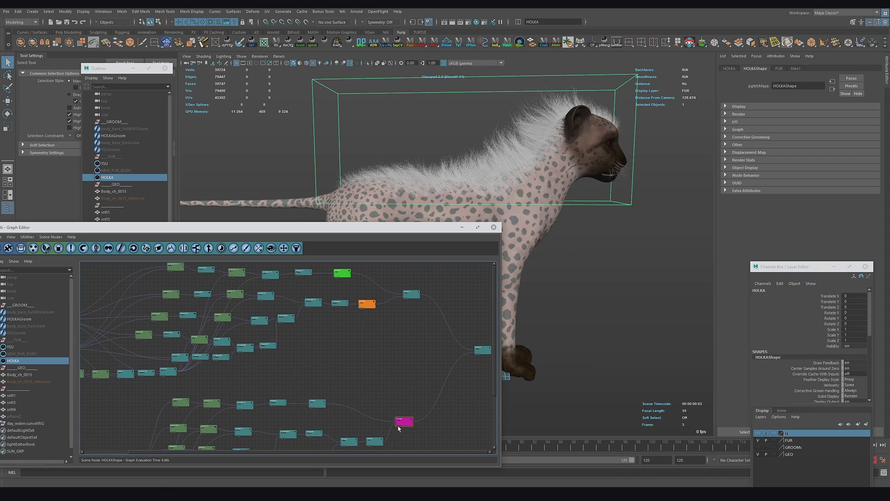
{"action": "left_click", "coordinate": [362, 310]}
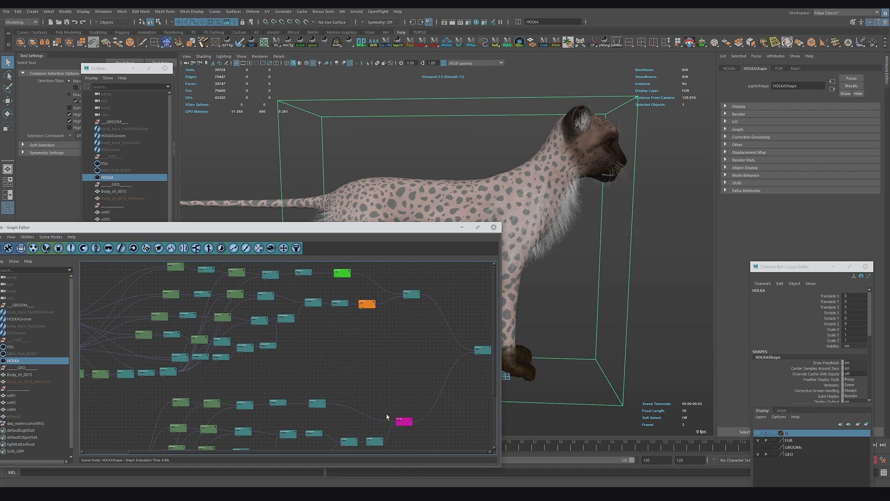
{"action": "left_click", "coordinate": [399, 427]}
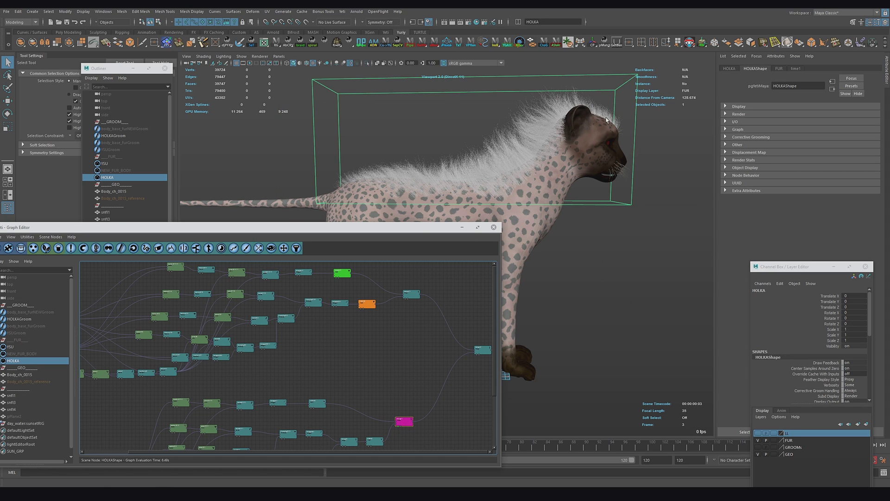
Hide the FUR layer and add snfl1, snfl3 and snfl4 to HOLKA's input objects.
{"action": "left_click", "coordinate": [757, 441]}
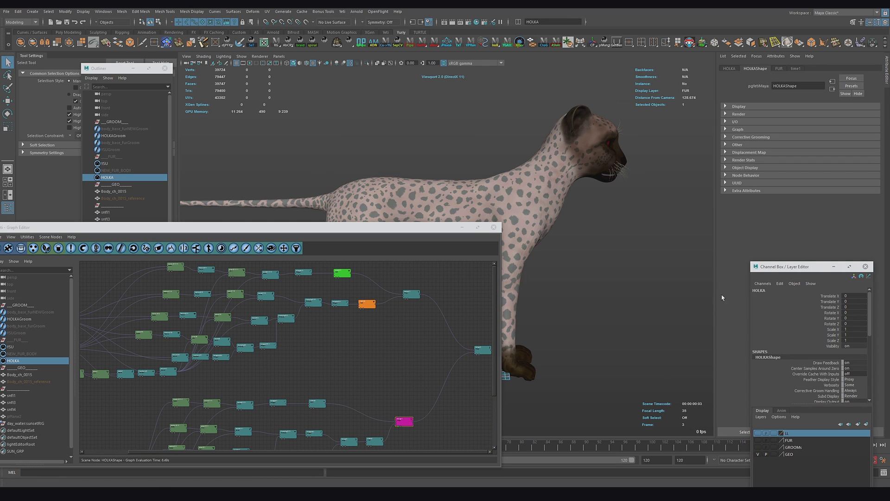
{"action": "left_click", "coordinate": [739, 130]}
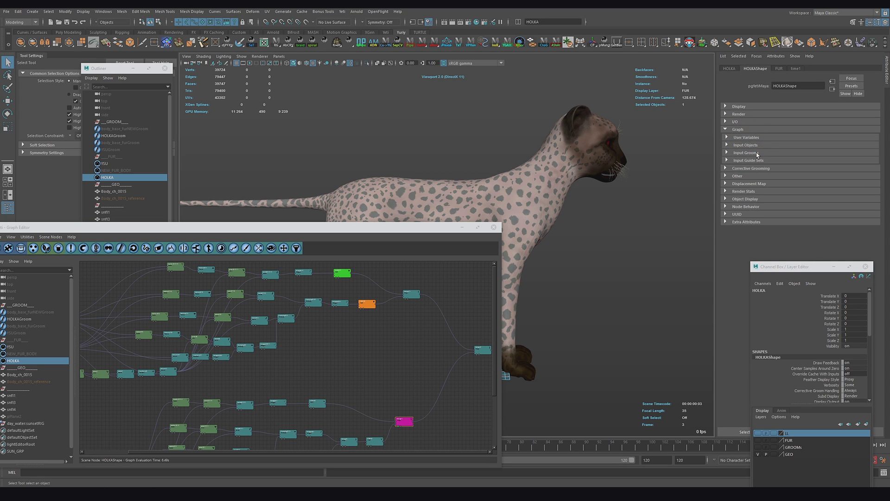
{"action": "left_click", "coordinate": [756, 146]}
{"action": "left_click", "coordinate": [737, 153]}
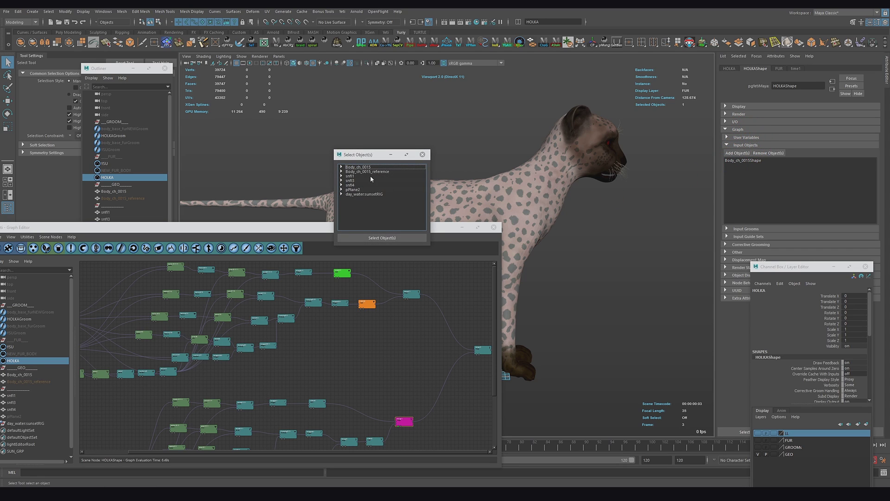
{"action": "left_click", "coordinate": [351, 176]}
{"action": "left_click", "coordinate": [350, 185], "text": "shift"}
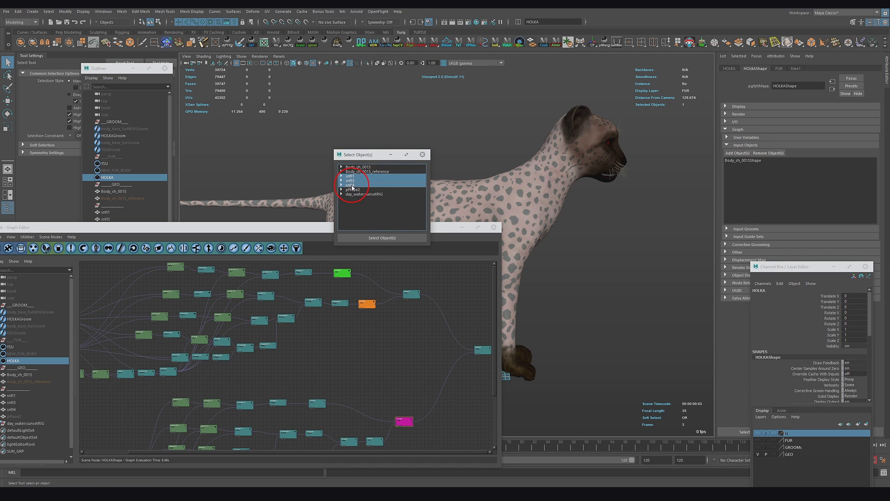
{"action": "left_click", "coordinate": [373, 239]}
Add an import node and a transform node in the empty area below the magenta merge node in the Yeti graph.
{"action": "middle_click_drag", "start_coordinate": [360, 365], "coordinate": [362, 292], "text": "alt"}
{"action": "scroll", "coordinate": [344, 395], "scroll_direction": "up", "scroll_amount": 2}
{"action": "middle_click_drag", "start_coordinate": [343, 395], "coordinate": [217, 297], "text": "alt"}
{"action": "left_click_drag", "start_coordinate": [221, 228], "coordinate": [295, 218]}
{"action": "left_click", "coordinate": [68, 240]}
{"action": "left_click", "coordinate": [401, 386]}
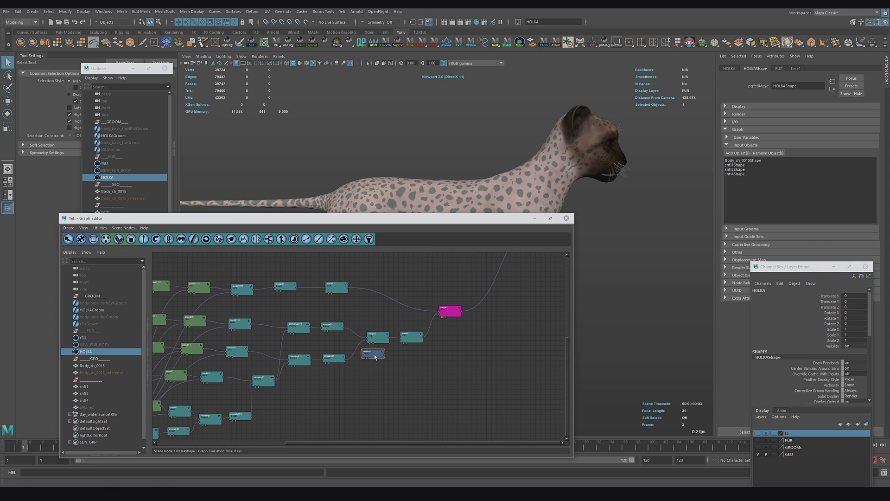
{"action": "left_click_drag", "start_coordinate": [375, 356], "coordinate": [400, 382]}
{"action": "left_click", "coordinate": [352, 333]}
{"action": "left_click", "coordinate": [357, 239]}
{"action": "left_click", "coordinate": [377, 292]}
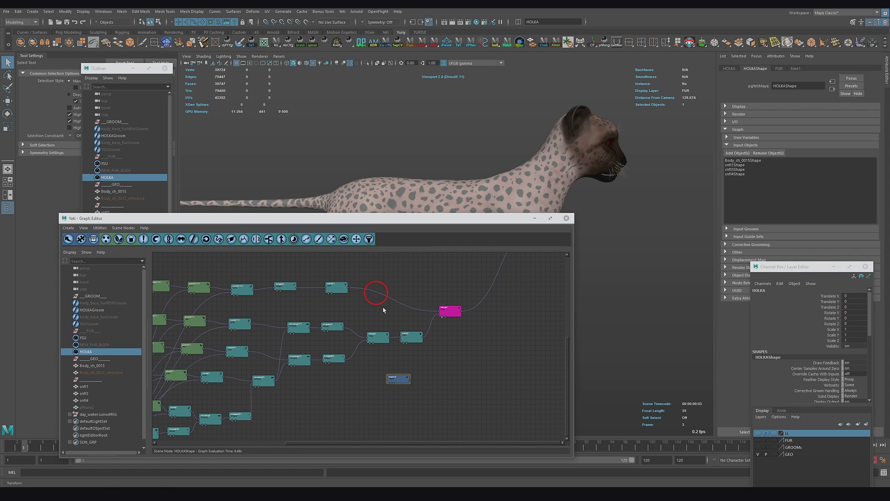
Set the new import node's selection to snfl1Shape, with Geometry as its type.
{"action": "double_click", "coordinate": [399, 378]}
{"action": "left_click", "coordinate": [197, 135]}
{"action": "left_click", "coordinate": [189, 119]}
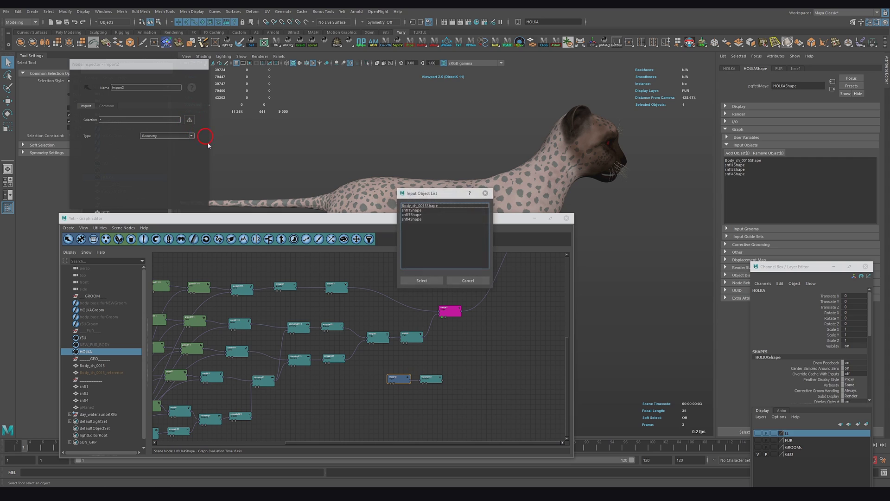
{"action": "left_click", "coordinate": [411, 210]}
{"action": "left_click", "coordinate": [422, 280]}
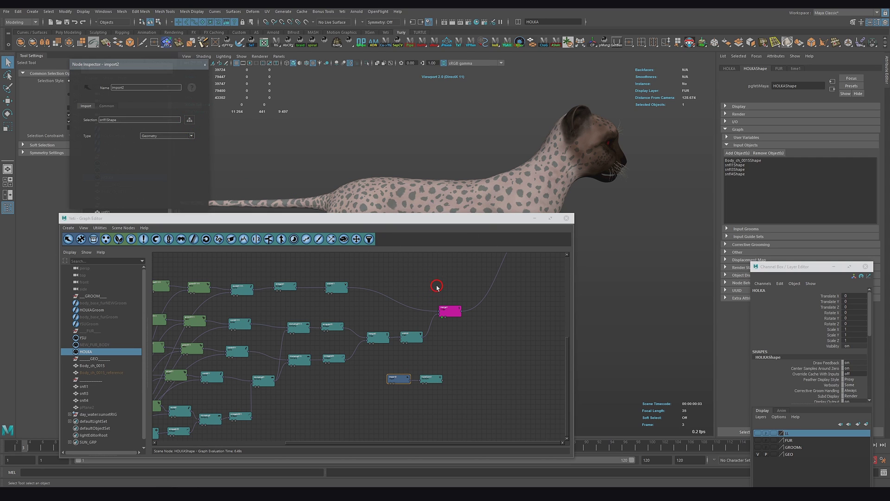
Duplicate the import and transform node pair twice and arrange the copies below the original pair.
{"action": "left_click", "coordinate": [430, 379]}
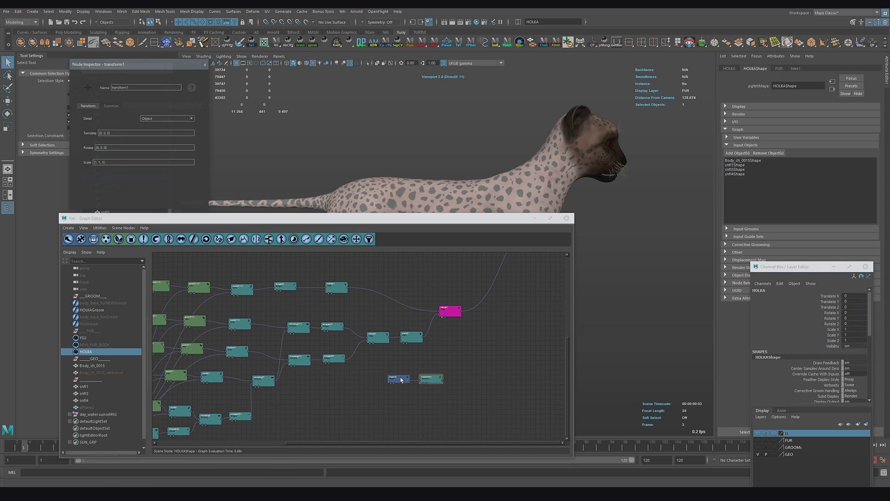
{"action": "left_click", "coordinate": [461, 405]}
{"action": "left_click", "coordinate": [389, 374]}
{"action": "left_click", "coordinate": [424, 413]}
{"action": "key", "text": "ctrl+v"}
{"action": "left_click", "coordinate": [429, 423]}
{"action": "key", "text": "ctrl+v"}
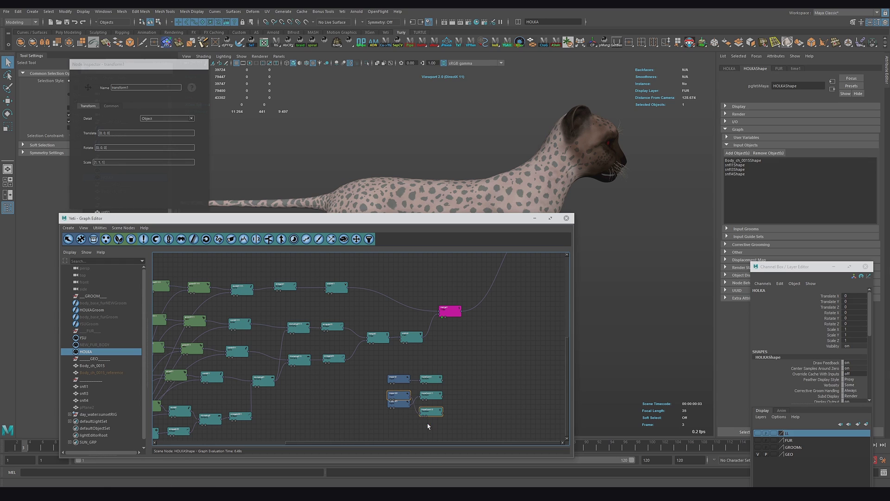
{"action": "mouse_move", "coordinate": [405, 398]}
{"action": "left_mouse_down"}
{"action": "mouse_move", "coordinate": [404, 414]}
{"action": "mouse_move", "coordinate": [434, 417]}
{"action": "mouse_move", "coordinate": [400, 399]}
{"action": "left_mouse_up"}
{"action": "left_click", "coordinate": [423, 435]}
Set the second import node's selection to snfl3Shape and the third one's to snfl4Shape.
{"action": "left_click", "coordinate": [190, 119]}
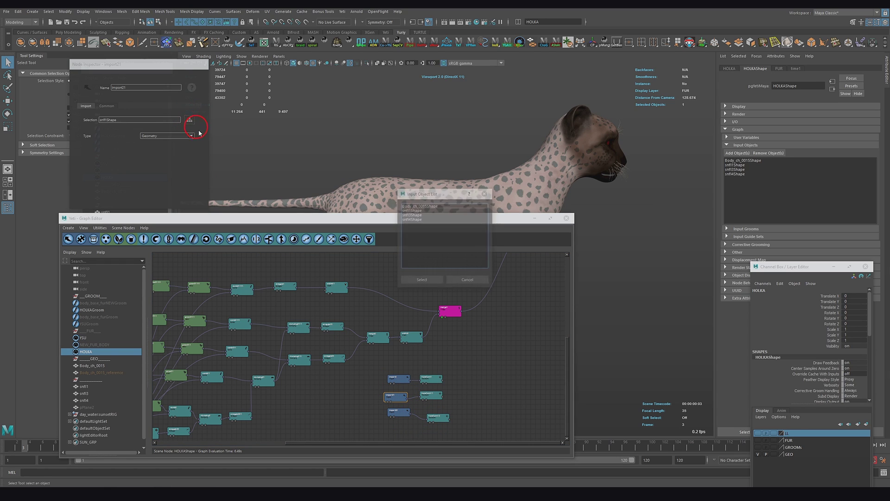
{"action": "left_click", "coordinate": [412, 215]}
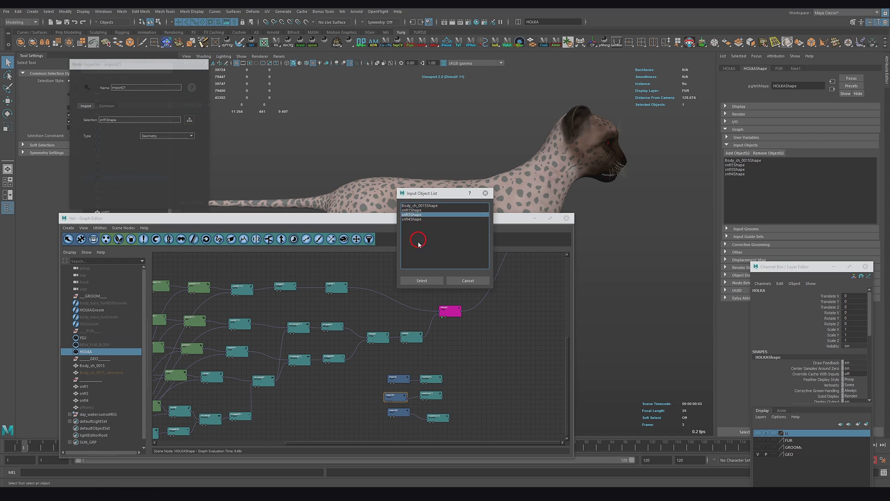
{"action": "left_click", "coordinate": [421, 280]}
{"action": "left_click", "coordinate": [399, 412]}
{"action": "left_click", "coordinate": [190, 120]}
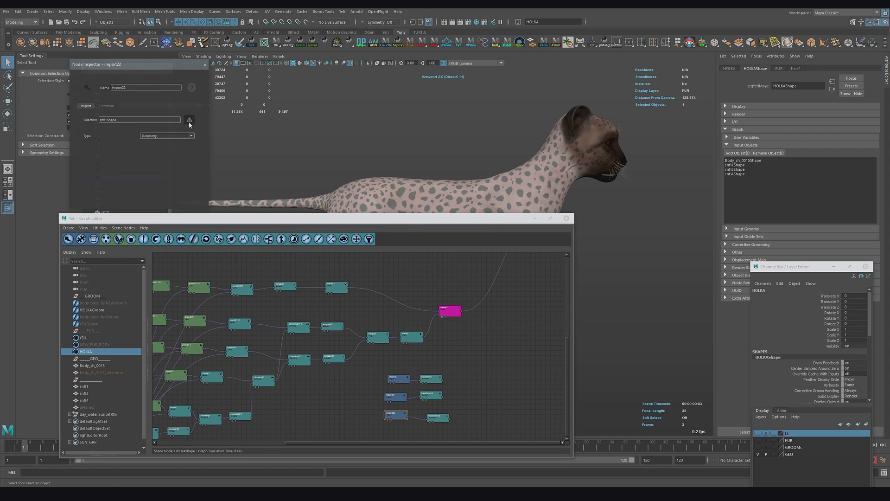
{"action": "left_click", "coordinate": [412, 218]}
{"action": "left_click", "coordinate": [421, 280]}
Add two merge nodes that combine the three snowflake transform branches into a single output.
{"action": "left_click", "coordinate": [282, 239]}
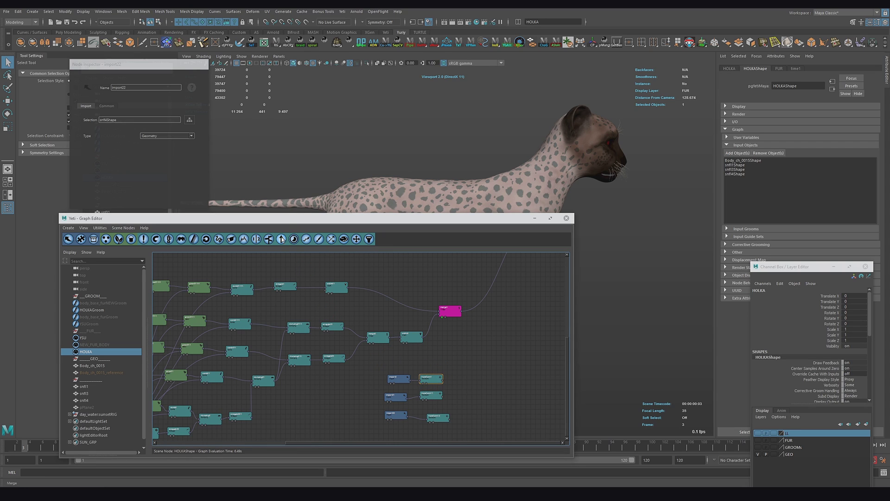
{"action": "mouse_move", "coordinate": [442, 396]}
{"action": "left_mouse_down"}
{"action": "mouse_move", "coordinate": [451, 381]}
{"action": "mouse_move", "coordinate": [455, 391]}
{"action": "left_mouse_up"}
{"action": "left_click", "coordinate": [282, 239]}
{"action": "left_click_drag", "start_coordinate": [446, 422], "coordinate": [497, 403]}
{"action": "right_click_drag", "start_coordinate": [452, 348], "coordinate": [493, 345], "text": "alt"}
{"action": "middle_click_drag", "start_coordinate": [493, 345], "coordinate": [418, 311], "text": "alt"}
Add two more nodes above the merged snowflake branch, one feeding into the other, and place them side by side.
{"action": "left_click", "coordinate": [416, 328]}
{"action": "left_click_drag", "start_coordinate": [155, 262], "coordinate": [157, 263]}
{"action": "left_click", "coordinate": [256, 239]}
{"action": "left_click_drag", "start_coordinate": [385, 360], "coordinate": [496, 332]}
{"action": "left_click", "coordinate": [134, 240]}
{"action": "left_click_drag", "start_coordinate": [513, 358], "coordinate": [464, 318]}
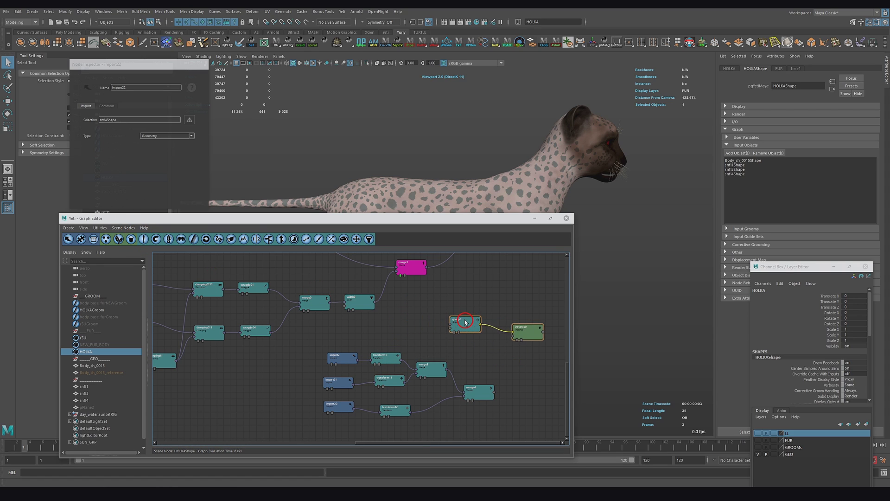
Connect the width node's output to the new group node and line up the instance node beside it.
{"action": "scroll", "coordinate": [453, 333], "scroll_direction": "up", "scroll_amount": 3}
{"action": "middle_click_drag", "start_coordinate": [453, 332], "coordinate": [371, 323], "text": "alt"}
{"action": "left_click", "coordinate": [488, 377]}
{"action": "middle_click_drag", "start_coordinate": [421, 356], "coordinate": [416, 368], "text": "alt"}
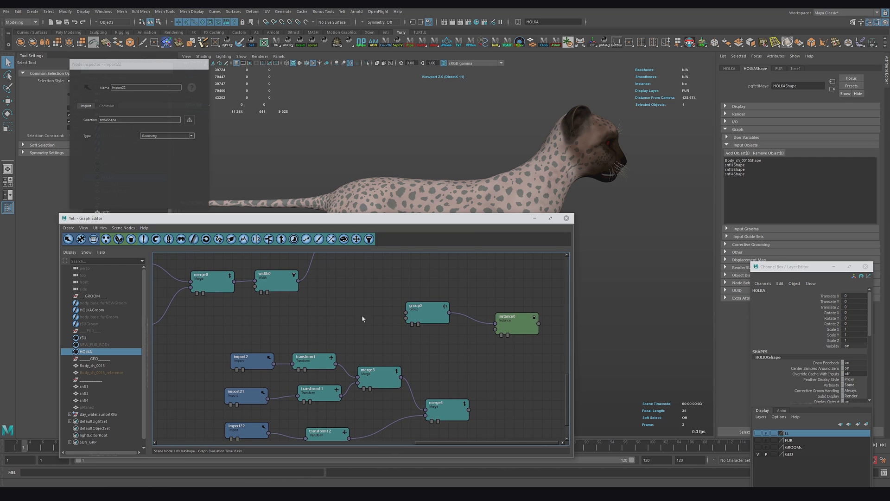
{"action": "middle_click_drag", "start_coordinate": [329, 298], "coordinate": [323, 314], "text": "alt"}
{"action": "left_click_drag", "start_coordinate": [293, 297], "coordinate": [402, 329]}
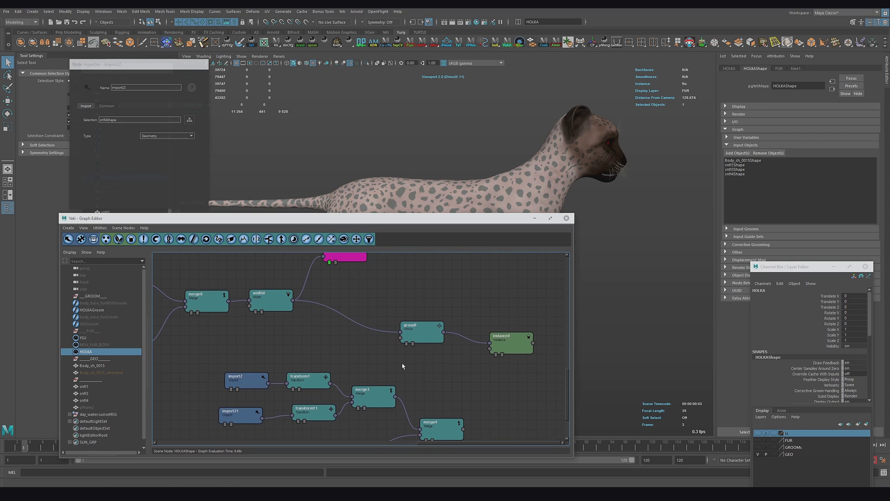
{"action": "left_click_drag", "start_coordinate": [513, 342], "coordinate": [506, 335]}
Set the group node's mode to Expression with an expression based on id%20, and give the group a name.
{"action": "left_click", "coordinate": [422, 330]}
{"action": "double_click", "coordinate": [422, 329]}
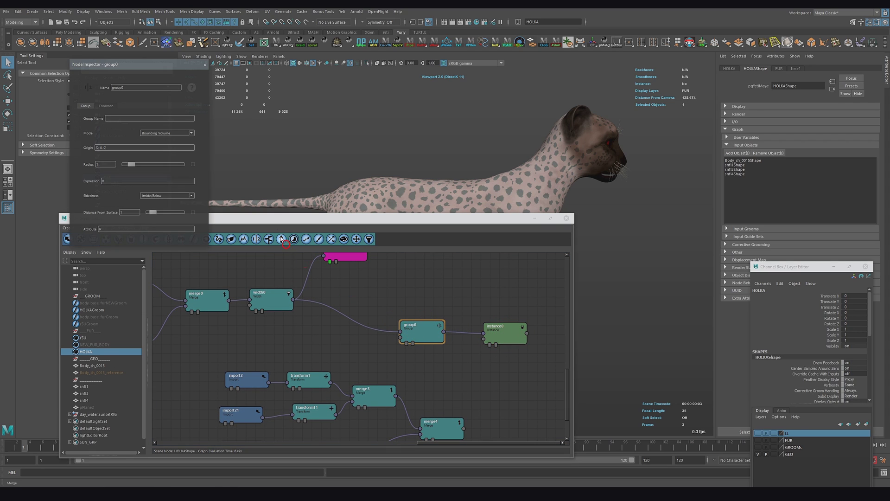
{"action": "left_click", "coordinate": [182, 138]}
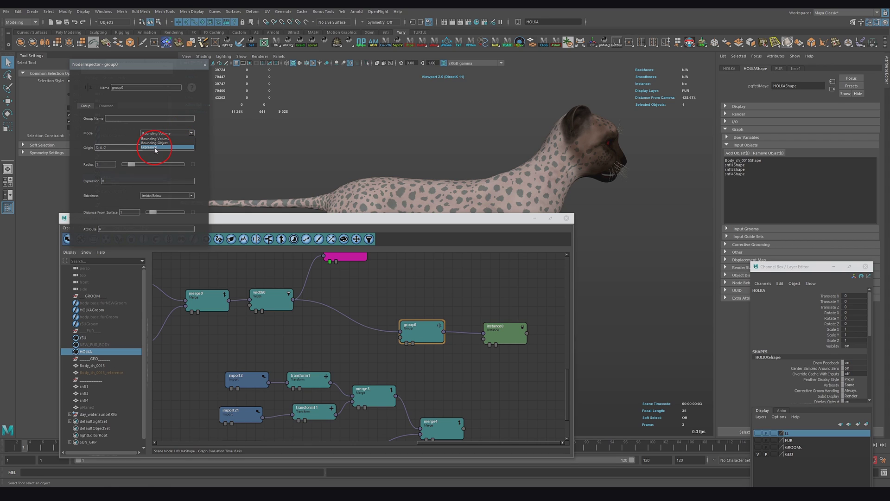
{"action": "left_click", "coordinate": [155, 148]}
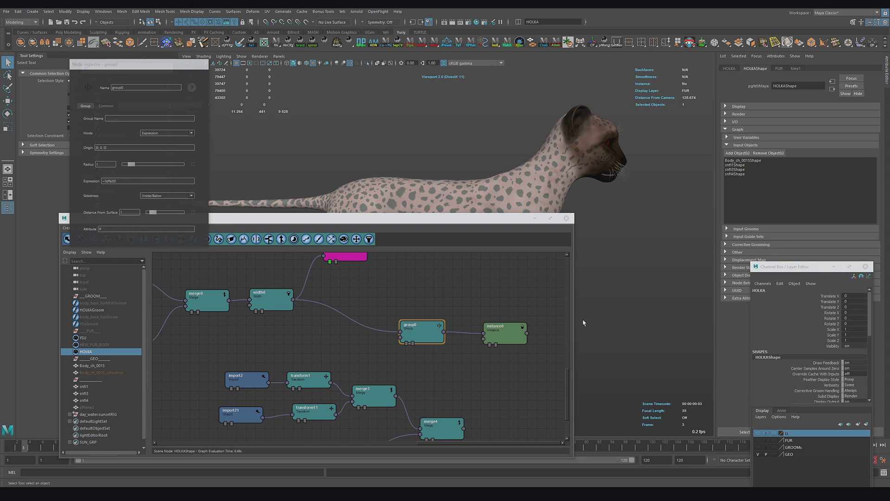
{"action": "double_click", "coordinate": [427, 333]}
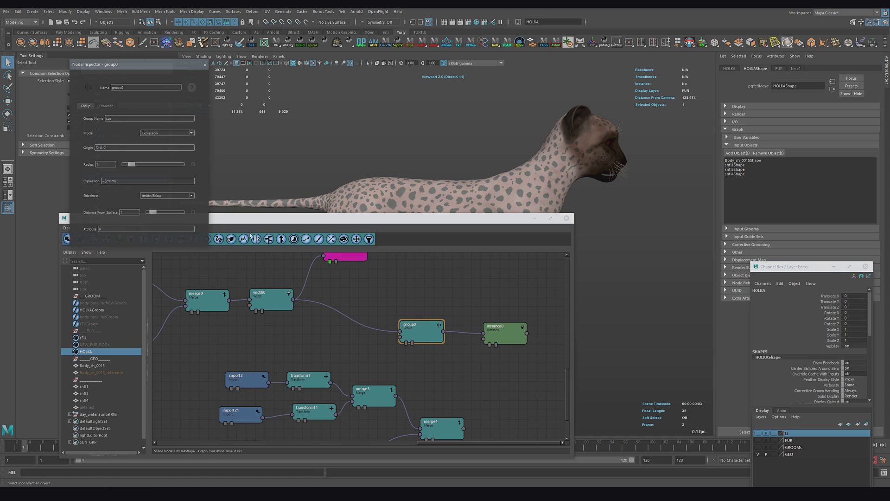
Assign the group name to the instance node and connect the final snowflake merge node to its second input.
{"action": "left_click", "coordinate": [501, 333]}
{"action": "left_click", "coordinate": [151, 106]}
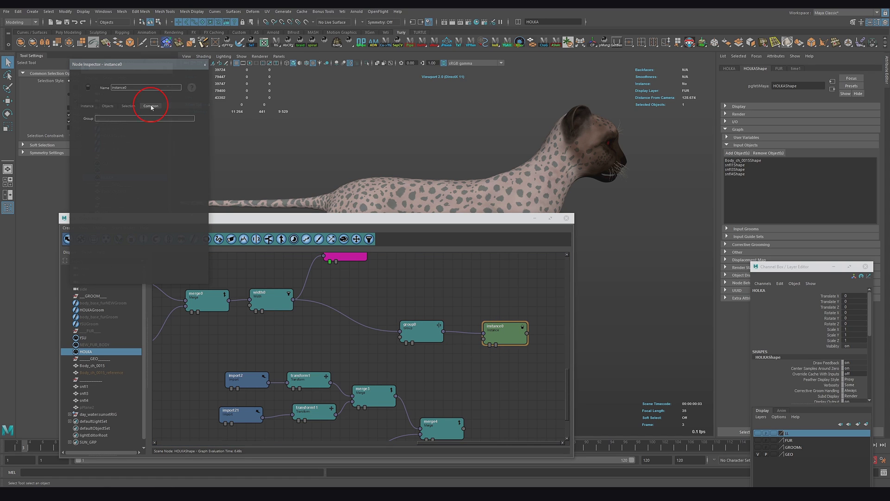
{"action": "left_click", "coordinate": [131, 119]}
{"action": "left_click_drag", "start_coordinate": [464, 430], "coordinate": [483, 338]}
{"action": "left_click_drag", "start_coordinate": [494, 332], "coordinate": [501, 339]}
Set the instance node's source objects to Cycle.
{"action": "double_click", "coordinate": [501, 338]}
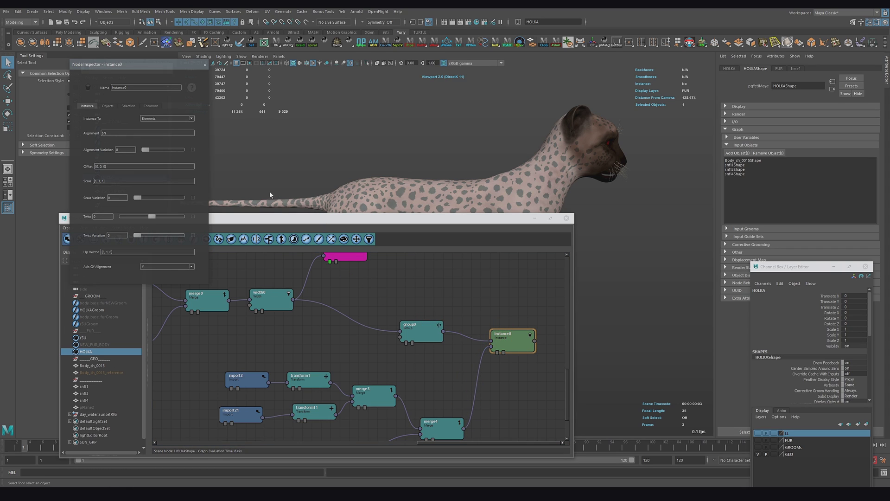
{"action": "left_click", "coordinate": [115, 107]}
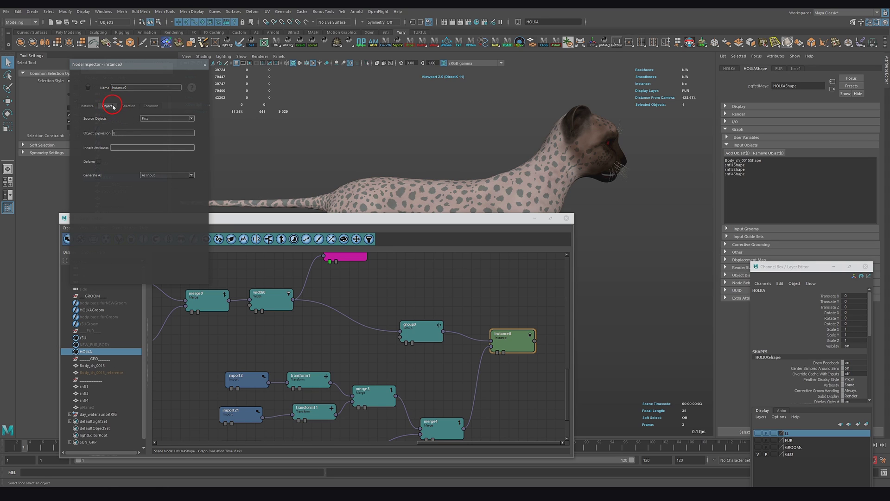
{"action": "left_click", "coordinate": [149, 119]}
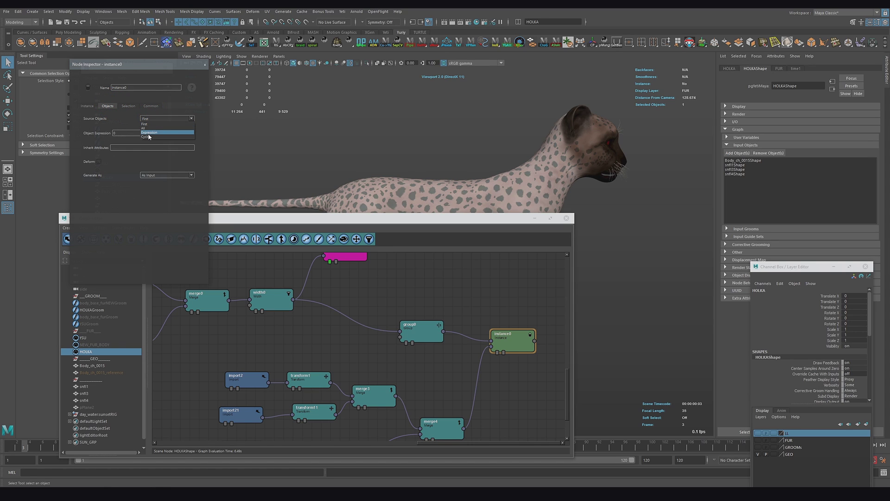
{"action": "left_click", "coordinate": [146, 136]}
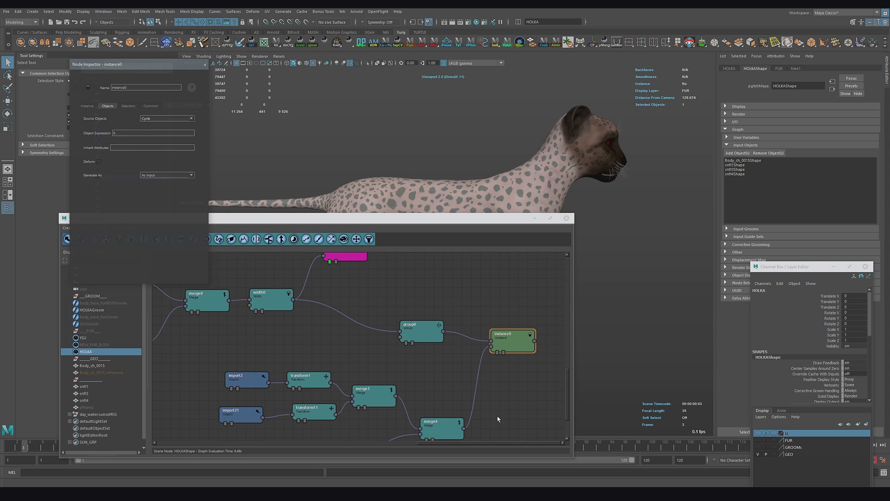
Make the instance node the displayed output of the graph and show the FUR layer.
{"action": "left_click", "coordinate": [498, 353]}
{"action": "left_click", "coordinate": [759, 440]}
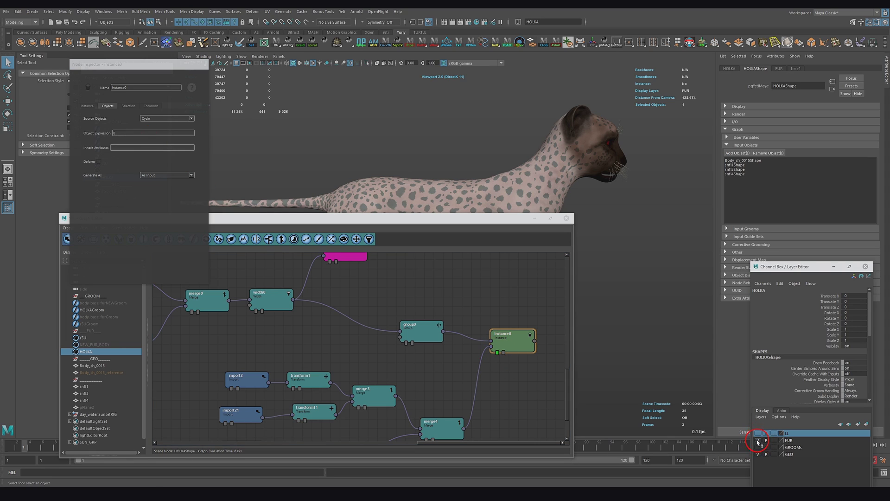
{"action": "middle_click_drag", "start_coordinate": [484, 306], "coordinate": [456, 334], "text": "alt"}
{"action": "left_click", "coordinate": [471, 310]}
{"action": "left_click", "coordinate": [474, 316]}
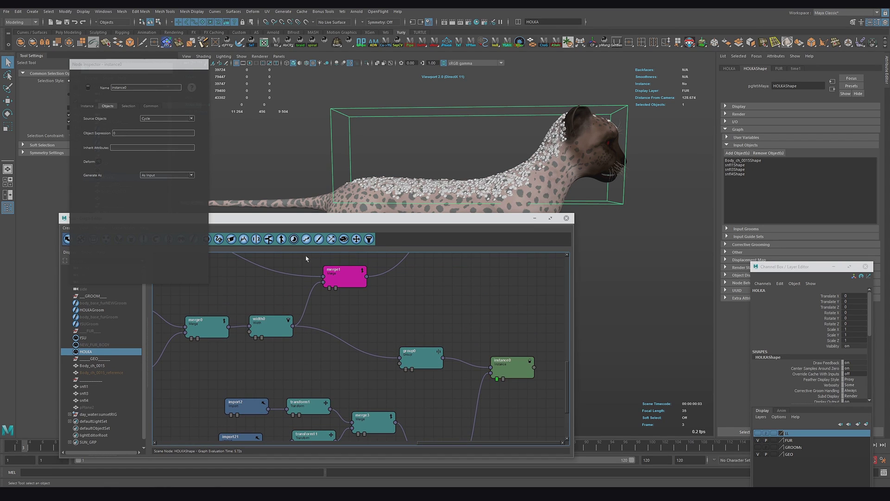
Add a merge node that combines the width node's fibers with the instanced snowflakes.
{"action": "left_click", "coordinate": [281, 239]}
{"action": "left_click", "coordinate": [524, 319]}
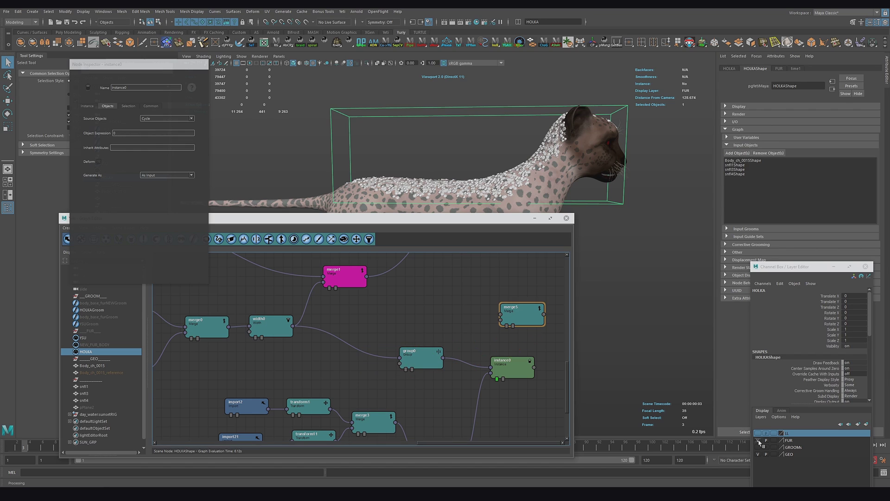
{"action": "left_click_drag", "start_coordinate": [368, 277], "coordinate": [501, 327]}
{"action": "left_click_drag", "start_coordinate": [514, 318], "coordinate": [579, 326]}
{"action": "middle_click_drag", "start_coordinate": [453, 349], "coordinate": [401, 290], "text": "alt"}
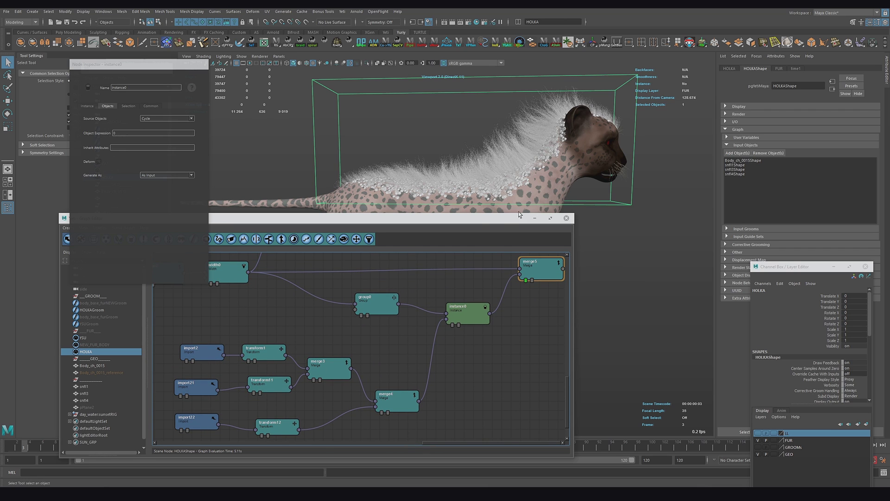
Insert a shader node between the width node and the merge node that combines fibers and snowflakes.
{"action": "left_click_drag", "start_coordinate": [527, 218], "coordinate": [492, 273]}
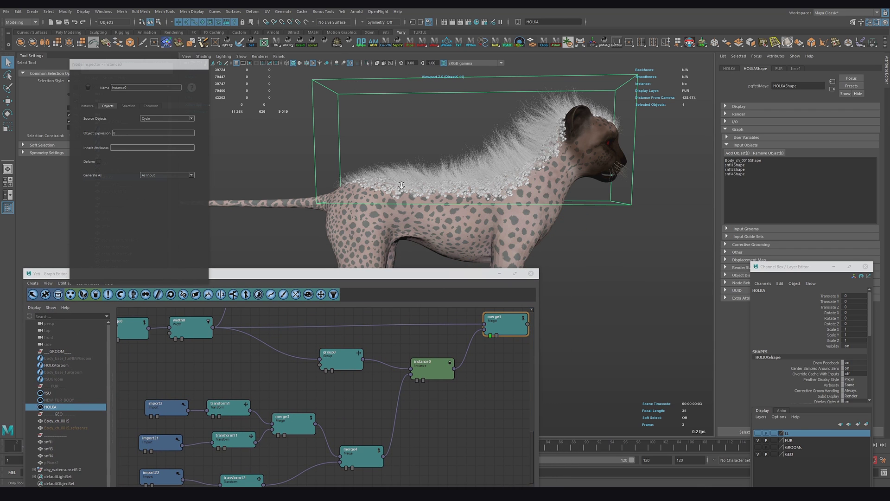
{"action": "right_click_drag", "start_coordinate": [403, 188], "coordinate": [528, 208], "text": "alt"}
{"action": "left_click_drag", "start_coordinate": [528, 208], "coordinate": [549, 214], "text": "alt"}
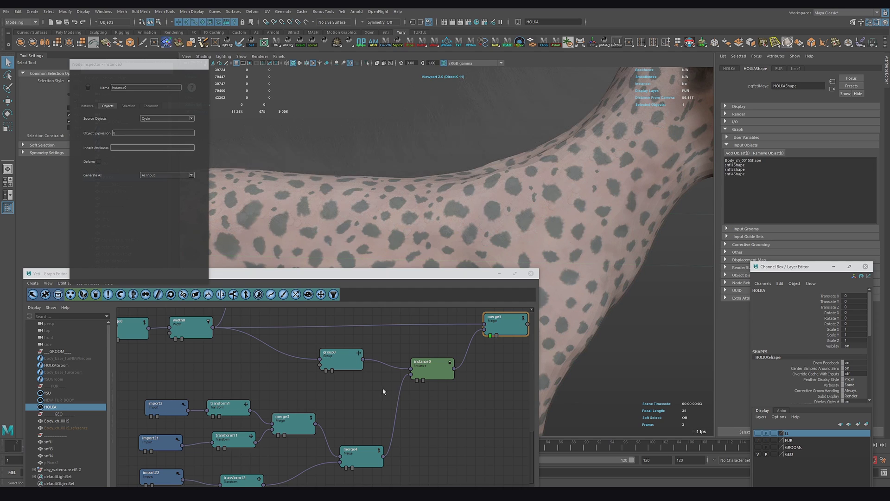
{"action": "left_click", "coordinate": [430, 387]}
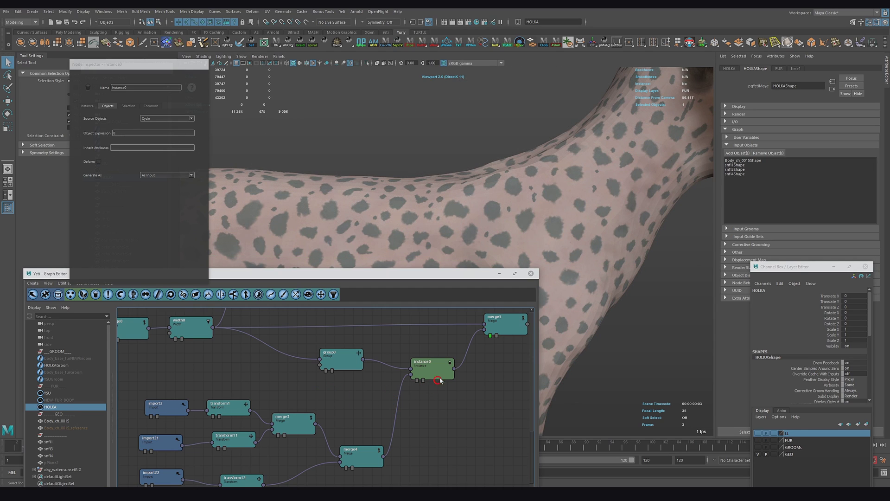
{"action": "left_click", "coordinate": [283, 298]}
{"action": "left_click", "coordinate": [420, 328]}
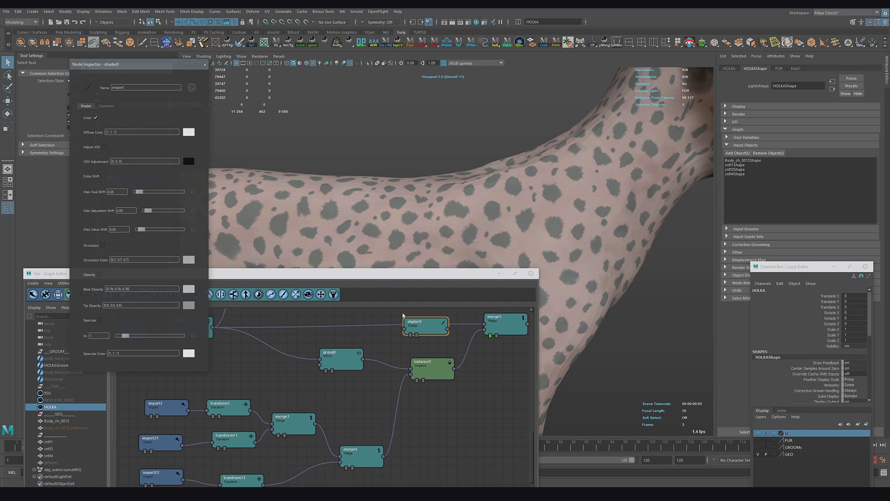
{"action": "left_click_drag", "start_coordinate": [214, 328], "coordinate": [484, 325]}
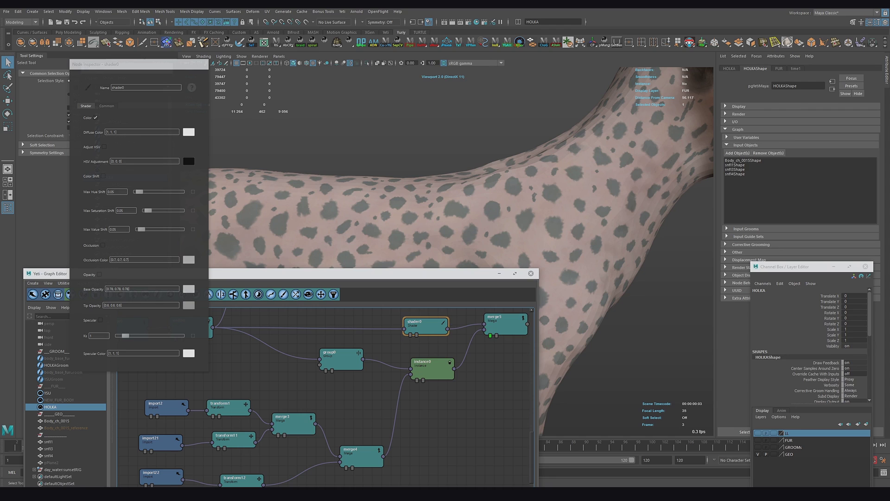
Set the Yeti node's viewport display color to cyan and show the FUR layer.
{"action": "left_click", "coordinate": [760, 108]}
{"action": "left_click", "coordinate": [785, 159]}
{"action": "left_click", "coordinate": [777, 176]}
{"action": "left_click", "coordinate": [781, 186]}
{"action": "left_click_drag", "start_coordinate": [505, 318], "coordinate": [512, 338]}
{"action": "left_click", "coordinate": [758, 441]}
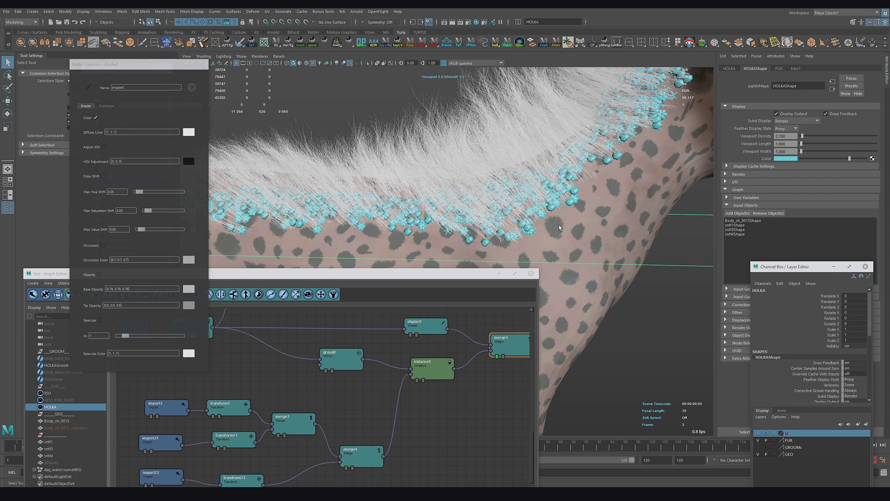
Hide the FUR layer and open the instance node's element point index for editing.
{"action": "left_click", "coordinate": [758, 440]}
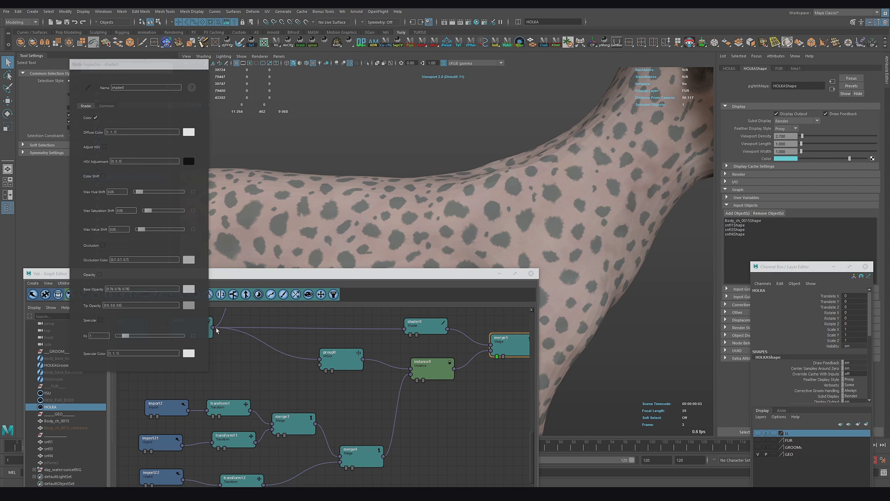
{"action": "left_click", "coordinate": [429, 371]}
{"action": "left_click", "coordinate": [129, 106]}
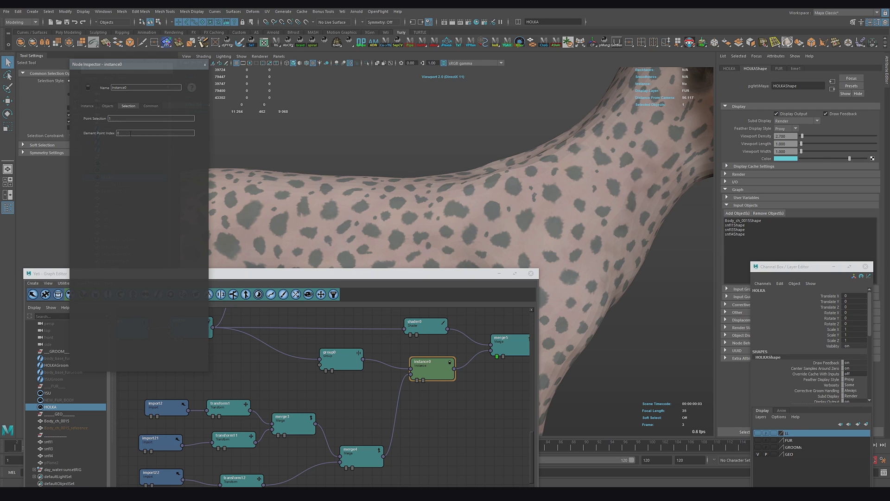
{"action": "double_click", "coordinate": [130, 133]}
Check the segment count in the geometry settings of the grow0111 node.
{"action": "middle_click_drag", "start_coordinate": [283, 372], "coordinate": [378, 399], "text": "alt"}
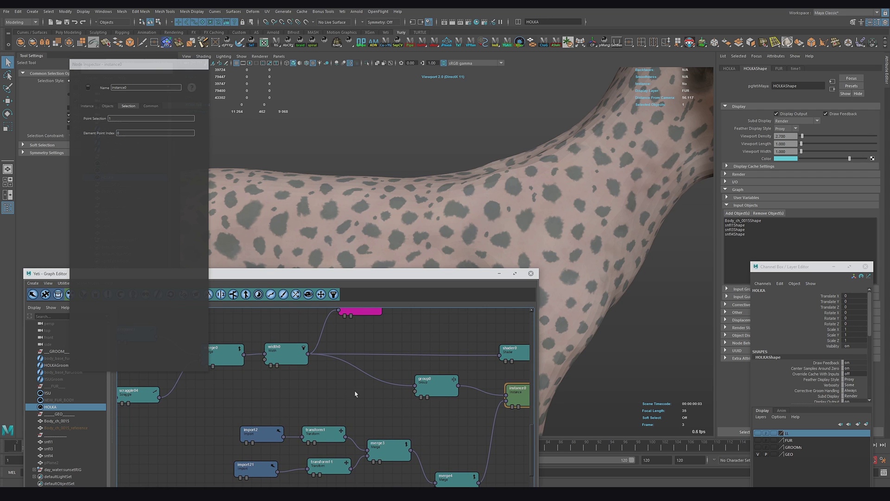
{"action": "middle_click_drag", "start_coordinate": [262, 404], "coordinate": [363, 413], "text": "alt"}
{"action": "middle_click_drag", "start_coordinate": [299, 413], "coordinate": [390, 415], "text": "alt"}
{"action": "left_click", "coordinate": [301, 364]}
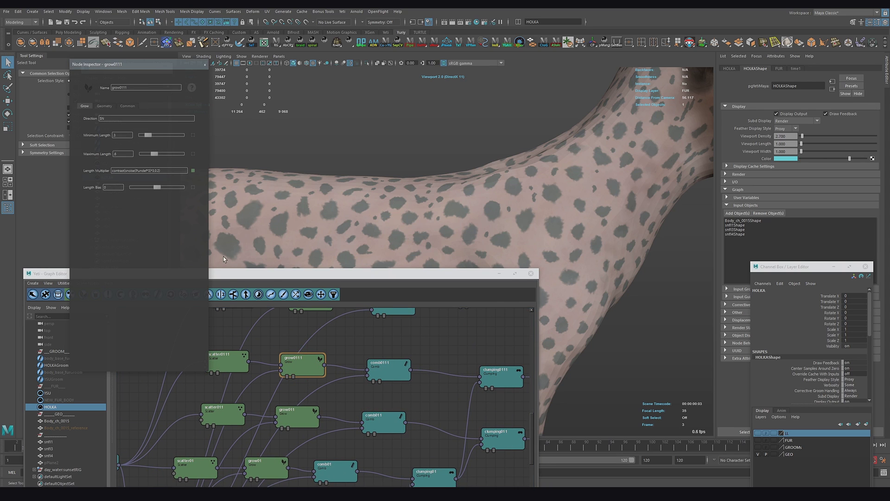
{"action": "left_click", "coordinate": [106, 108]}
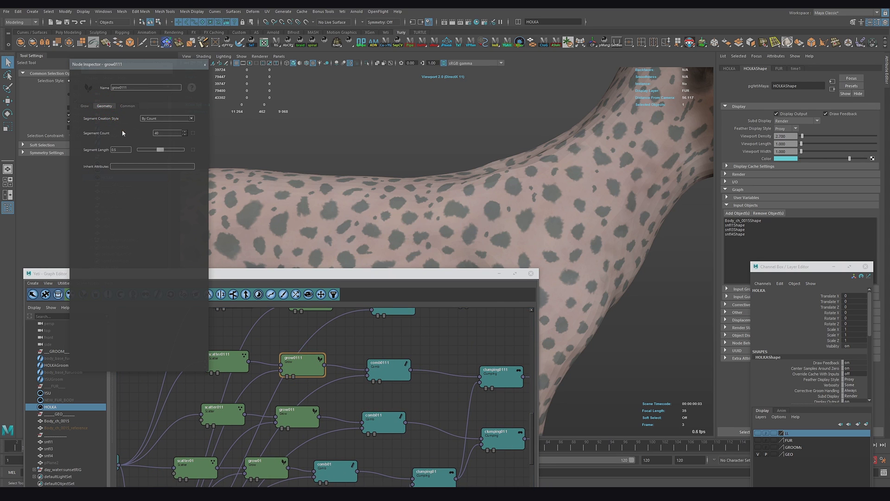
{"action": "left_click_drag", "start_coordinate": [169, 133], "coordinate": [142, 136]}
{"action": "left_click", "coordinate": [162, 133]}
{"action": "left_click_drag", "start_coordinate": [162, 134], "coordinate": [139, 135]}
Set the instance node's element point index to 40 and show the FUR layer to view the snowflakes on the fibers.
{"action": "middle_click_drag", "start_coordinate": [394, 412], "coordinate": [189, 386], "text": "alt"}
{"action": "middle_click_drag", "start_coordinate": [452, 405], "coordinate": [250, 393], "text": "alt"}
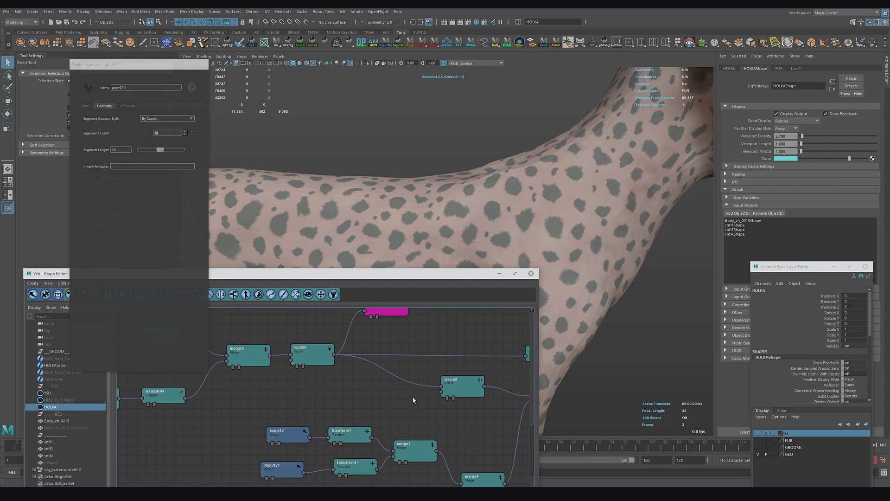
{"action": "middle_click_drag", "start_coordinate": [390, 400], "coordinate": [261, 388], "text": "alt"}
{"action": "left_click", "coordinate": [426, 382]}
{"action": "left_click", "coordinate": [128, 105]}
{"action": "type", "text": "40"}
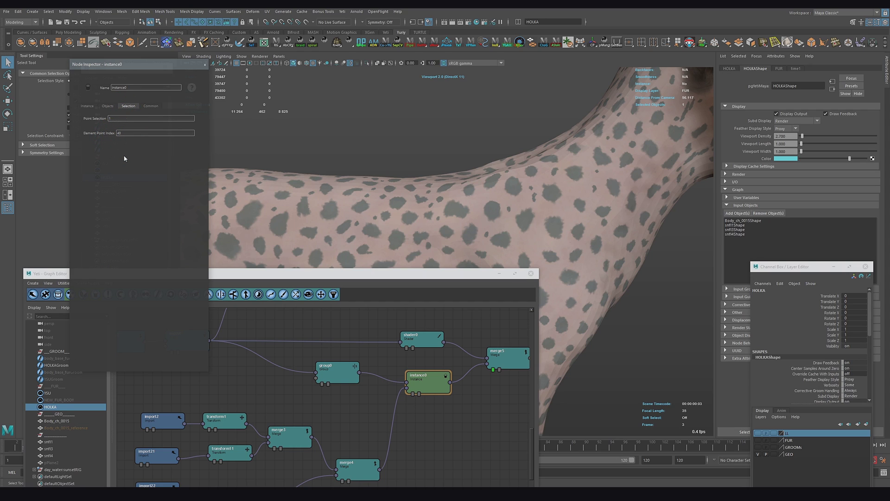
{"action": "left_click", "coordinate": [759, 440]}
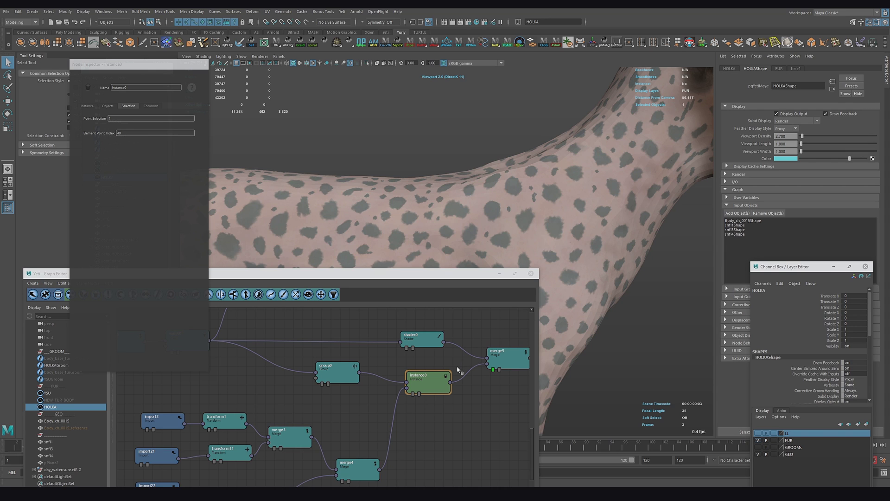
{"action": "left_click_drag", "start_coordinate": [403, 190], "coordinate": [338, 149], "text": "alt"}
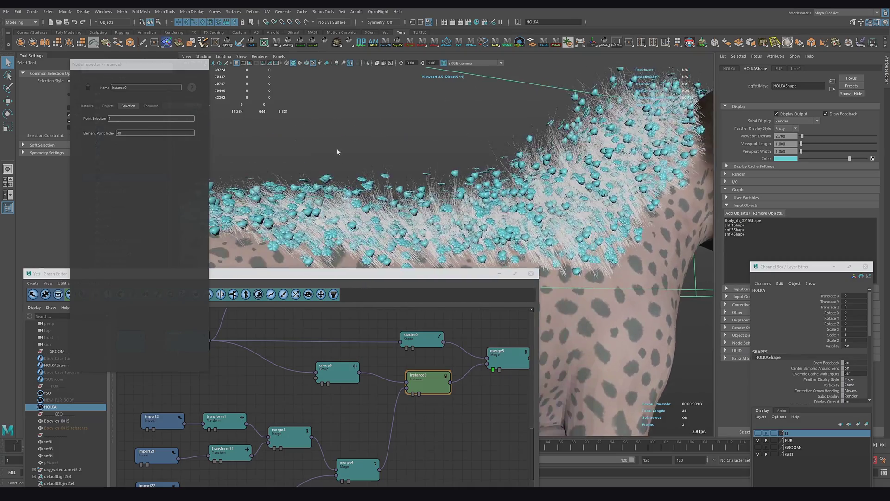
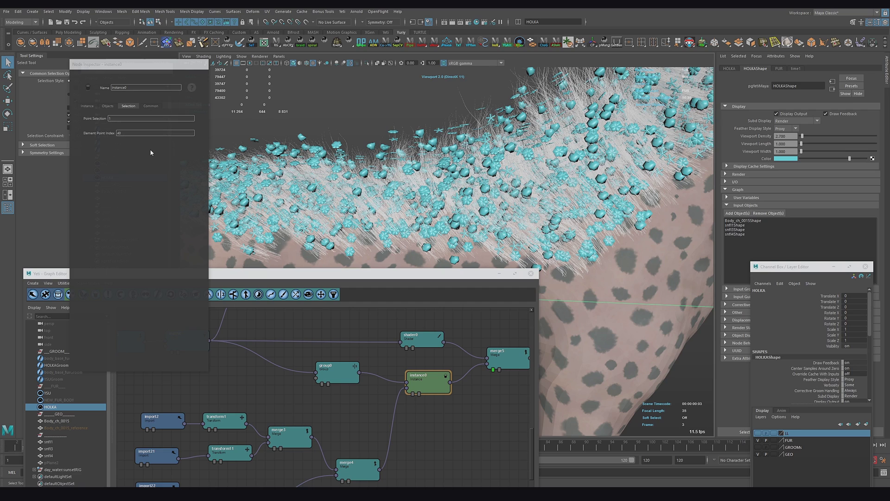
Examine the attributes and variables listed in the node details of the instance0 node.
{"action": "left_click_drag", "start_coordinate": [135, 134], "coordinate": [82, 133]}
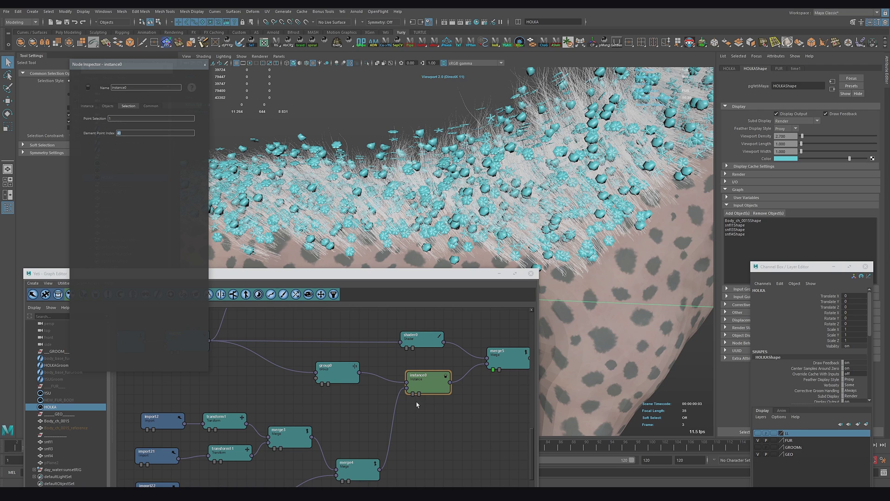
{"action": "left_click", "coordinate": [435, 383]}
{"action": "mouse_move", "coordinate": [435, 382]}
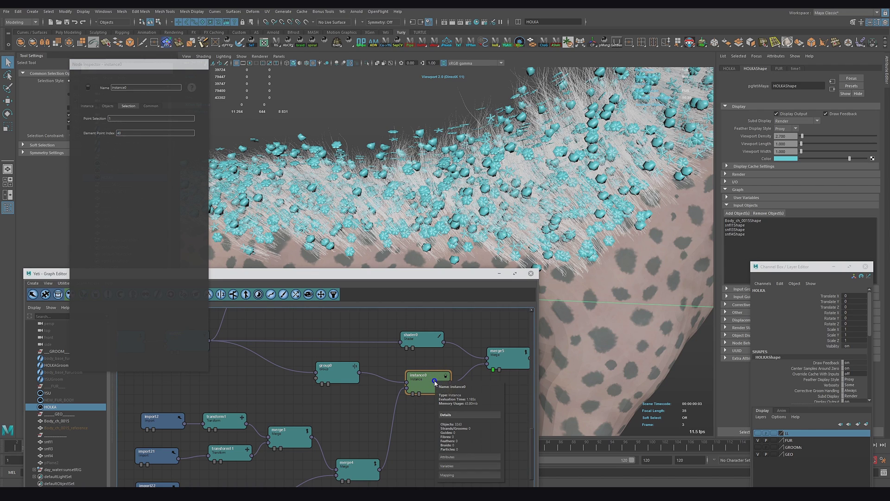
{"action": "left_click", "coordinate": [456, 458]}
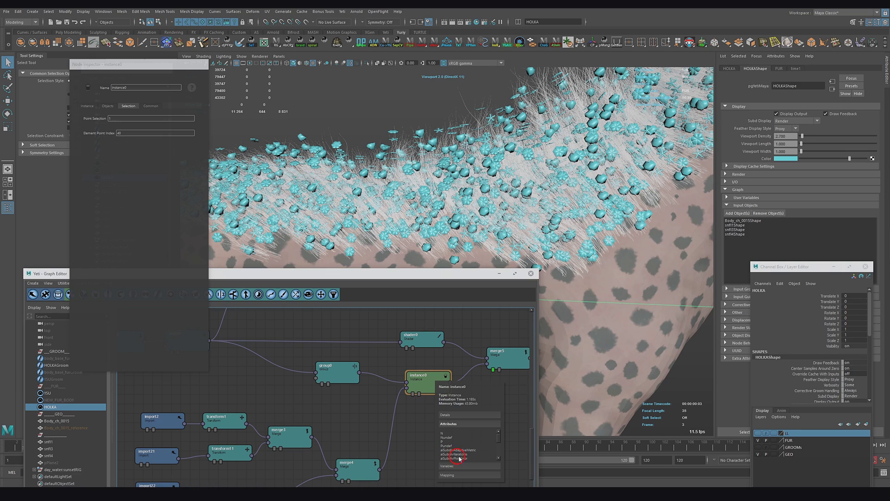
{"action": "scroll", "coordinate": [457, 445], "scroll_direction": "down", "scroll_amount": 2}
{"action": "scroll", "coordinate": [457, 444], "scroll_direction": "down", "scroll_amount": 2}
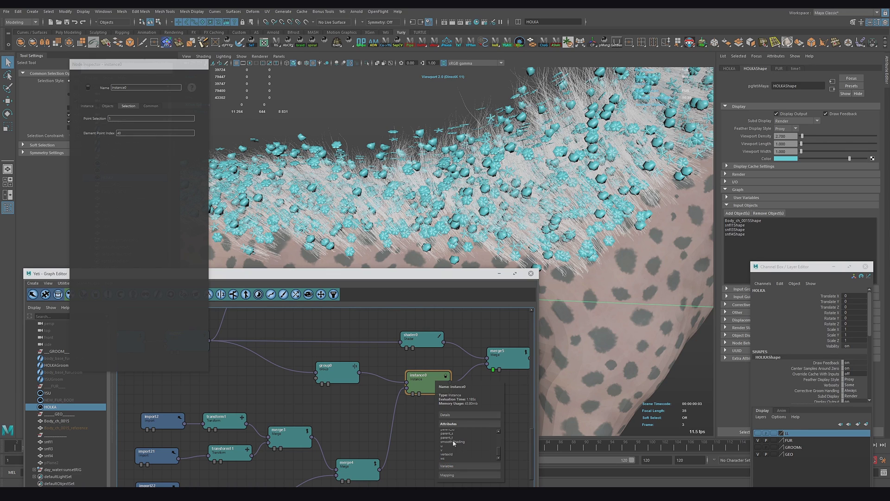
{"action": "left_click", "coordinate": [456, 466]}
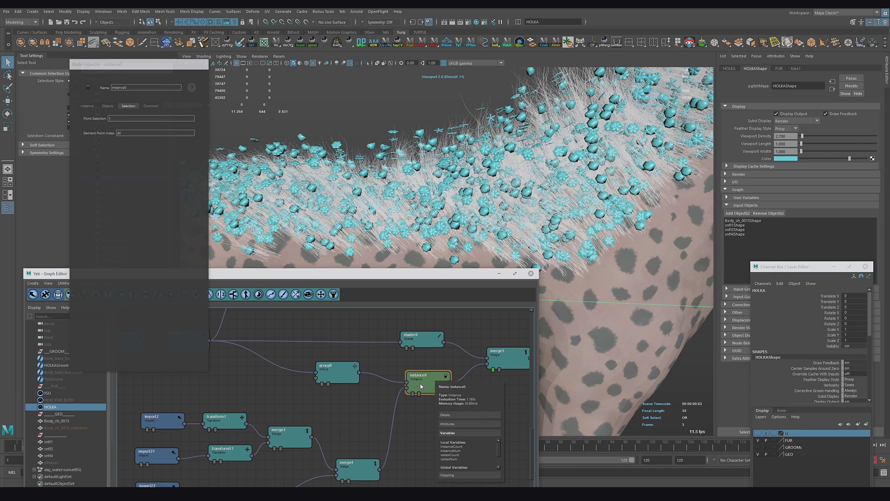
Enter cycle(id, 0, 40) as the instance node's element point index, replacing its upper limit of 40 with vertexCount.
{"action": "left_click", "coordinate": [127, 133]}
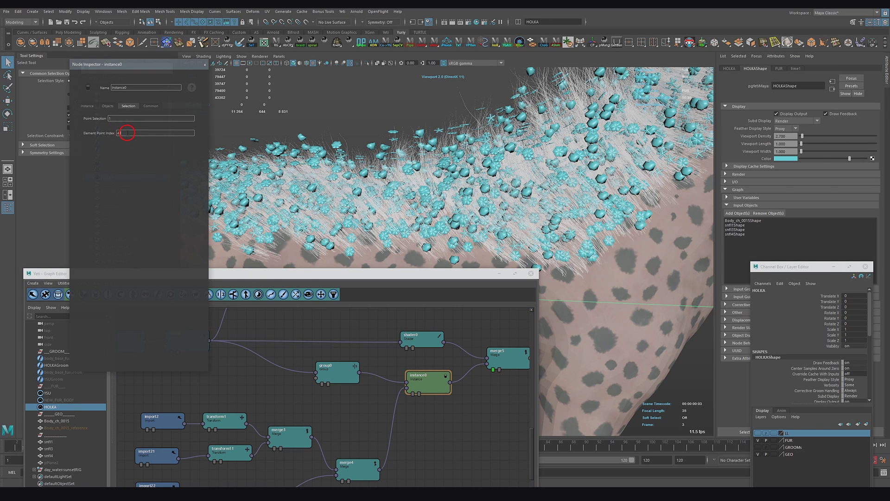
{"action": "double_click", "coordinate": [119, 133]}
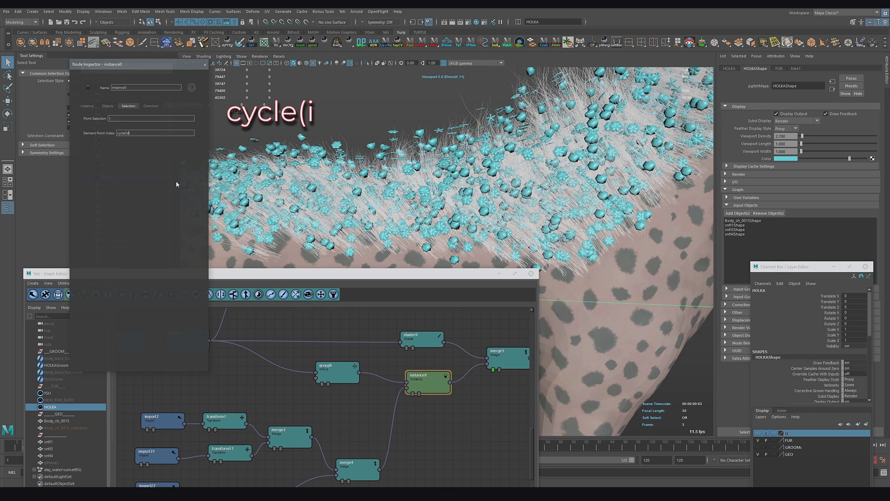
{"action": "type", "text": ", "}
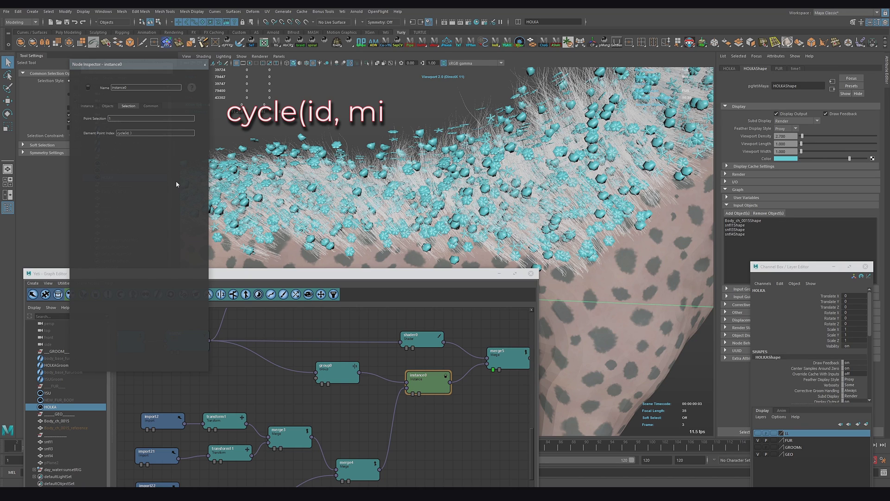
{"action": "type", "text": "0, 40"}
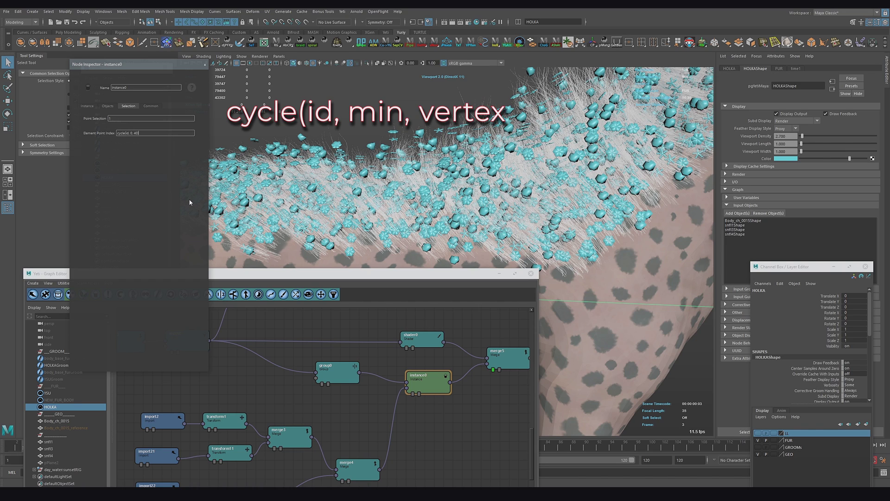
{"action": "key", "text": "Return"}
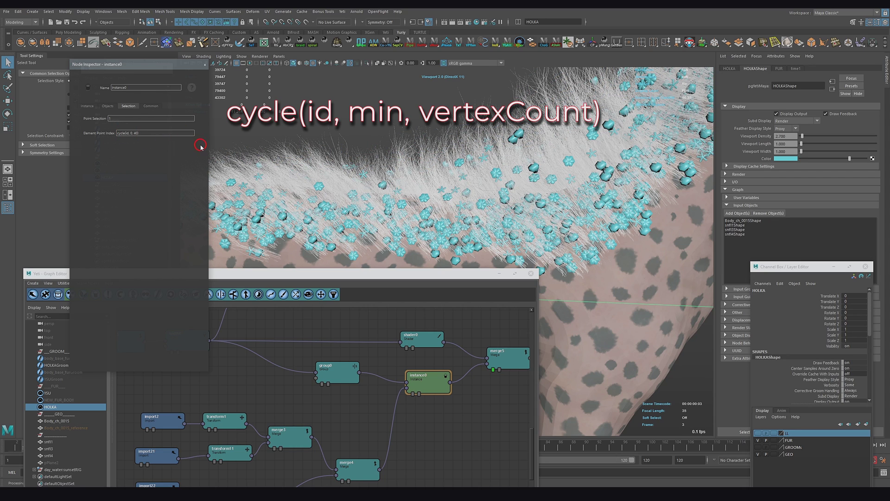
{"action": "type", "text": "ertexCount"}
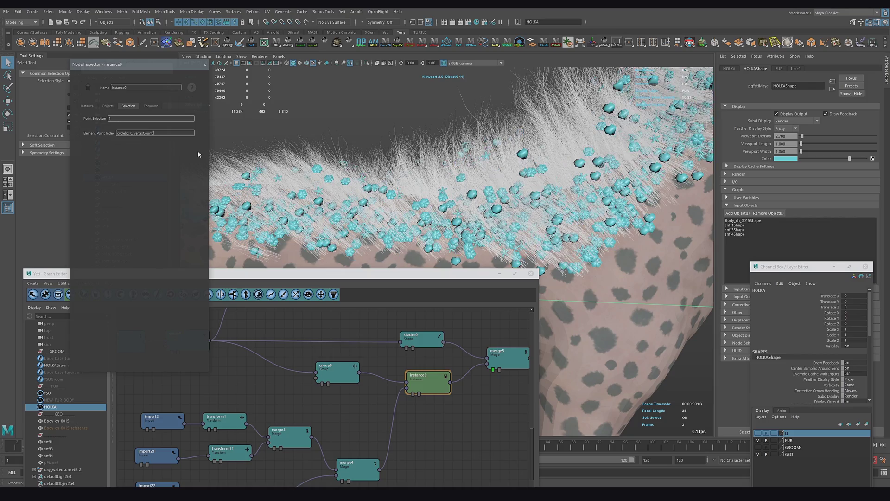
{"action": "left_click_drag", "start_coordinate": [392, 218], "coordinate": [419, 222], "text": "alt"}
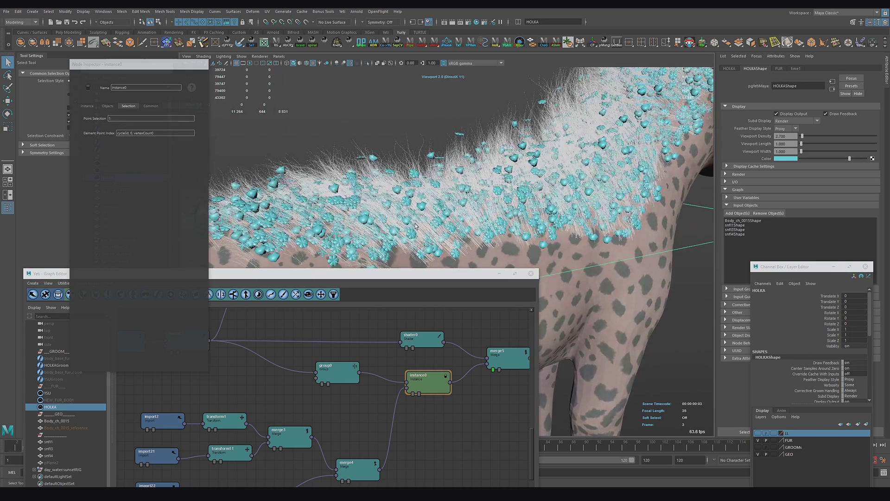
Change the segment count in the geometry settings of the grow0111 node.
{"action": "middle_click_drag", "start_coordinate": [330, 397], "coordinate": [470, 411], "text": "alt"}
{"action": "middle_click_drag", "start_coordinate": [249, 390], "coordinate": [403, 404], "text": "alt"}
{"action": "middle_click_drag", "start_coordinate": [346, 398], "coordinate": [423, 429], "text": "alt"}
{"action": "left_click", "coordinate": [307, 378]}
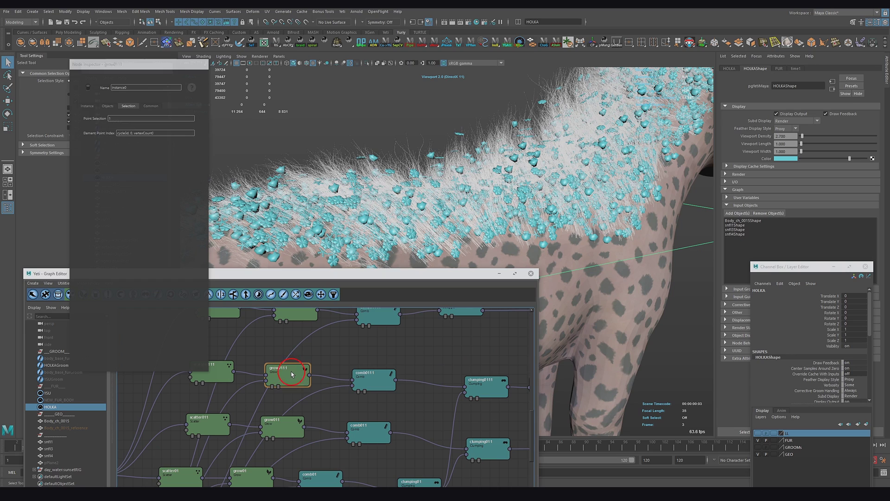
{"action": "left_click", "coordinate": [106, 107]}
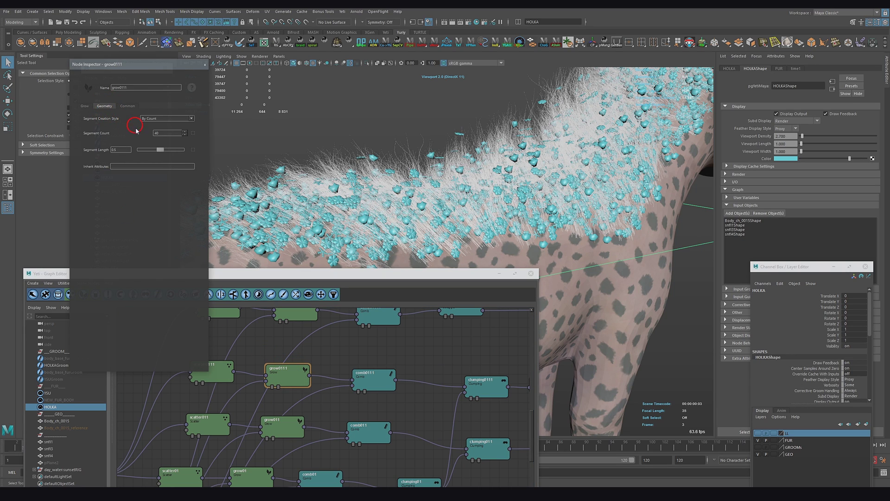
{"action": "left_click_drag", "start_coordinate": [156, 134], "coordinate": [164, 146]}
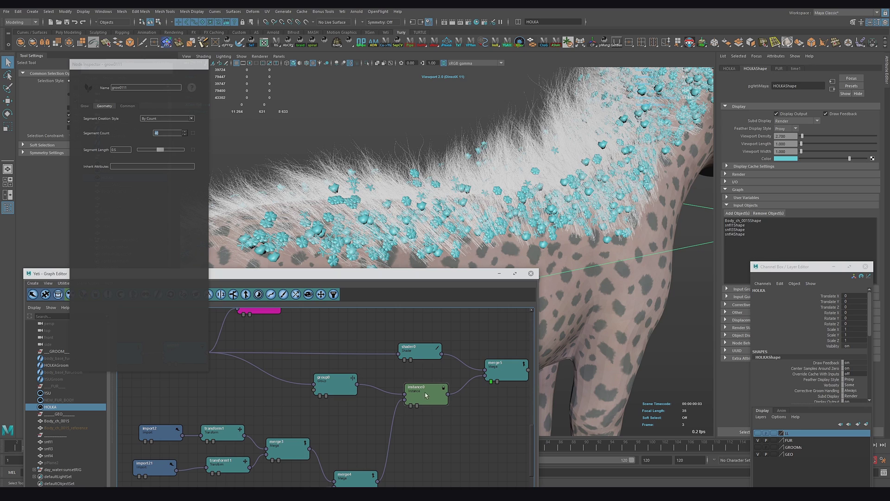
Set the lower limit of the instance node's element point index cycle to 10 and inspect the snow on the fibers.
{"action": "left_click", "coordinate": [424, 391]}
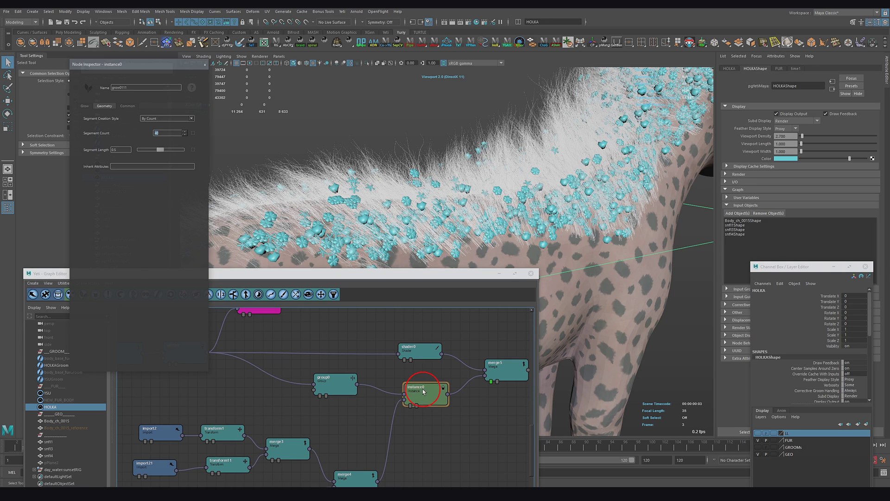
{"action": "left_click", "coordinate": [128, 106]}
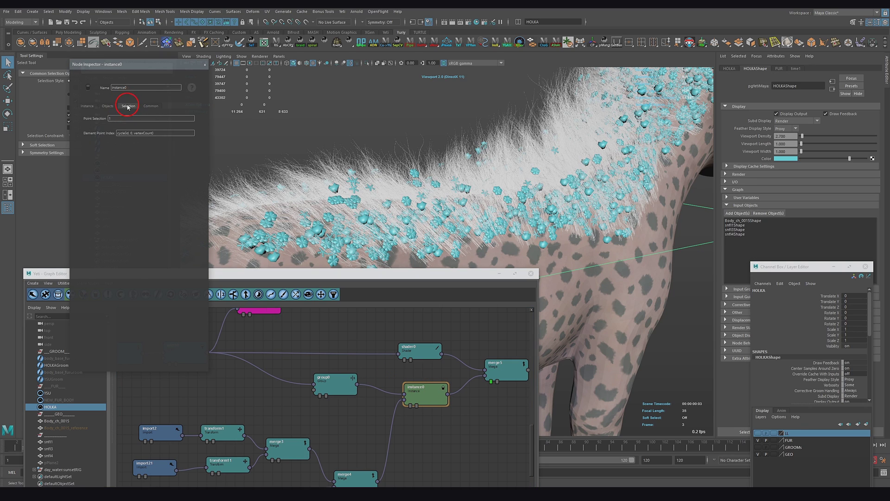
{"action": "type", "text": "10"}
{"action": "key", "text": "Return"}
{"action": "left_click_drag", "start_coordinate": [269, 190], "coordinate": [360, 227], "text": "alt"}
Raise the lower limit of the element point index cycle to 30 and inspect the snow on the back.
{"action": "left_click", "coordinate": [131, 133]}
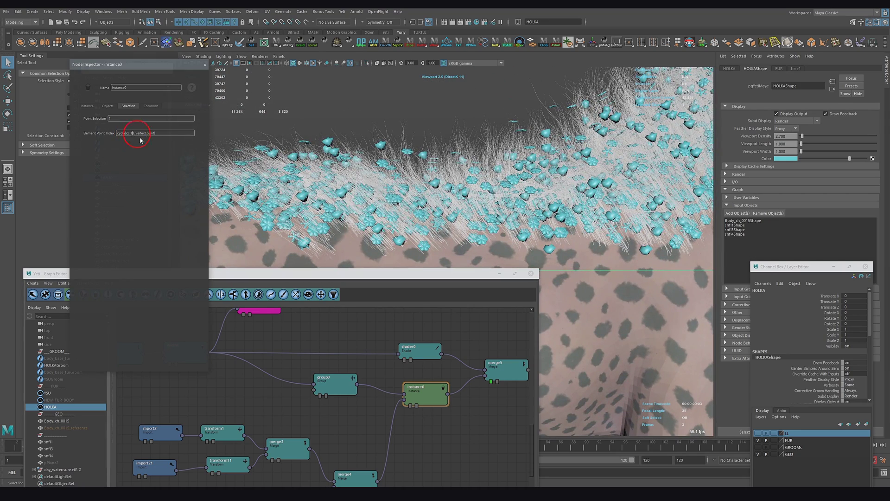
{"action": "key", "text": "BackSpace"}
{"action": "type", "text": "3"}
{"action": "key", "text": "Return"}
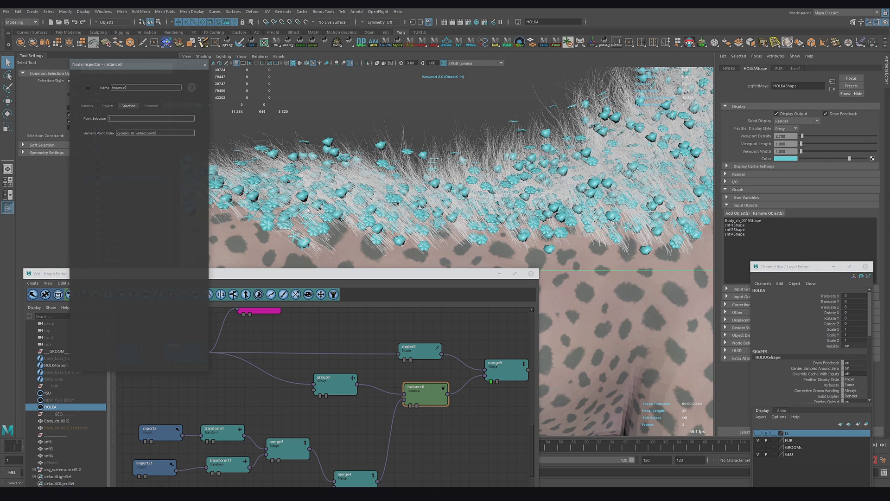
{"action": "left_click_drag", "start_coordinate": [372, 199], "coordinate": [567, 339], "text": "alt"}
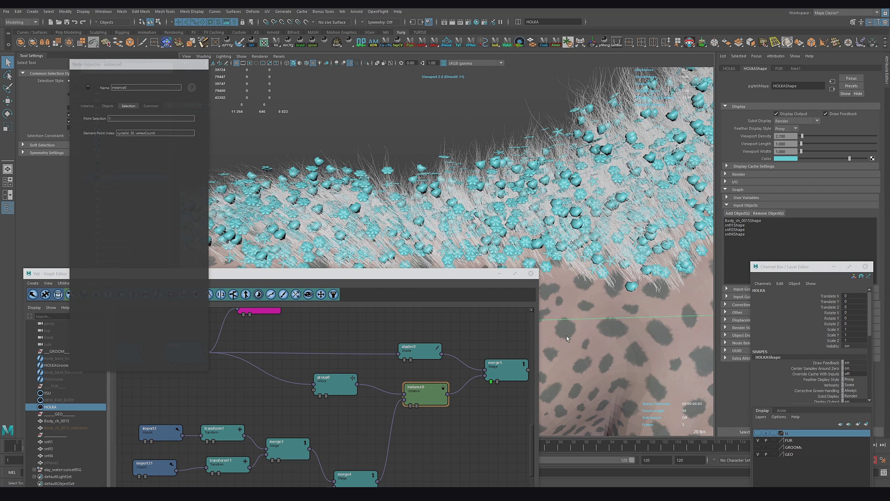
Append 00 to the divisor in the group0 node's expression to thin out the snow instances.
{"action": "left_click", "coordinate": [335, 384]}
{"action": "left_click", "coordinate": [114, 183]}
{"action": "type", "text": "00"}
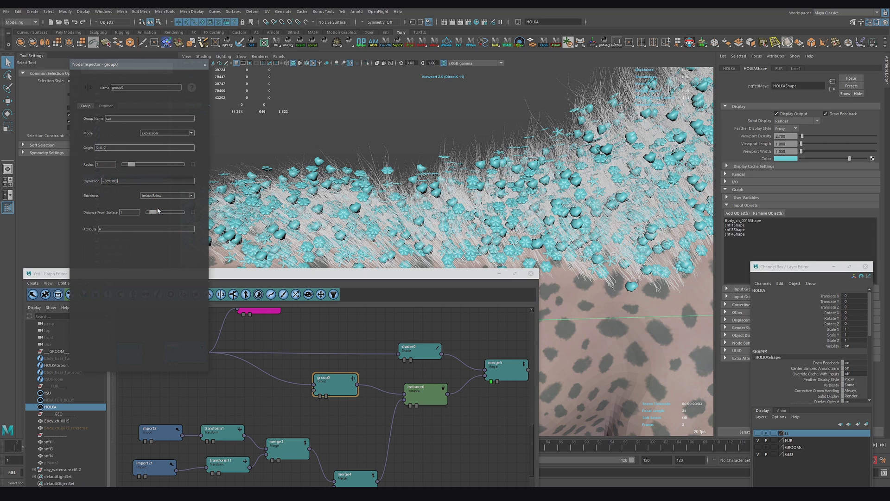
{"action": "key", "text": "Return"}
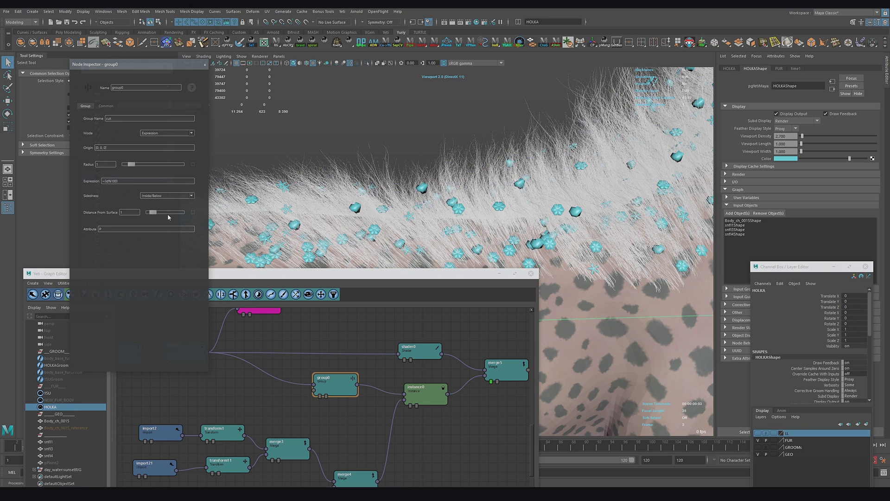
Add three float user variables named sca, min and max to the HOLKA Yeti node.
{"action": "left_click", "coordinate": [733, 198]}
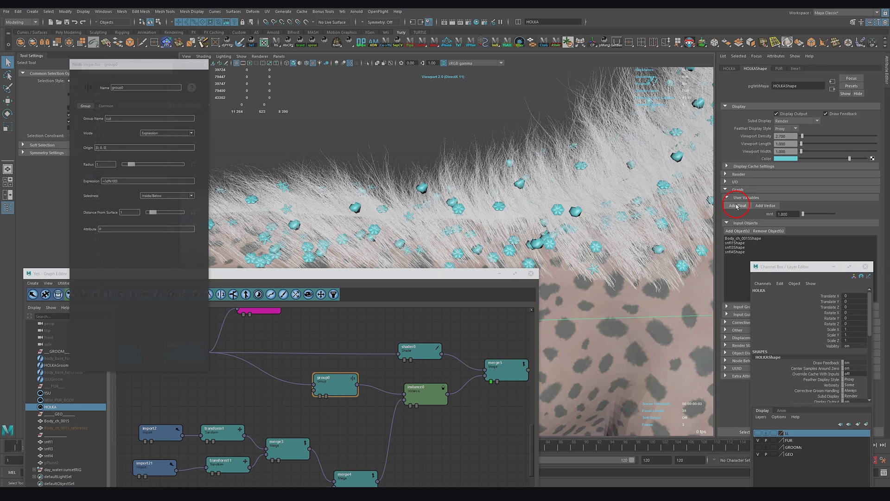
{"action": "left_click", "coordinate": [738, 205]}
{"action": "type", "text": "sca"}
{"action": "left_click", "coordinate": [442, 256]}
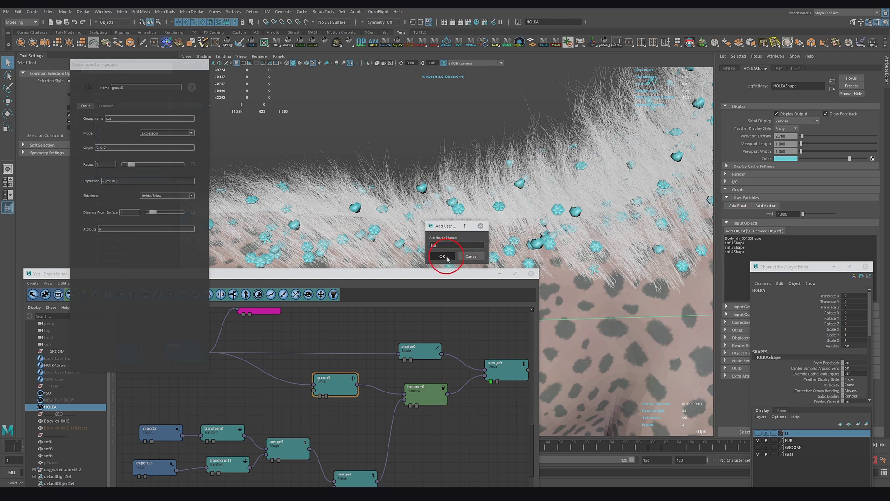
{"action": "left_click", "coordinate": [737, 206]}
{"action": "type", "text": "min"}
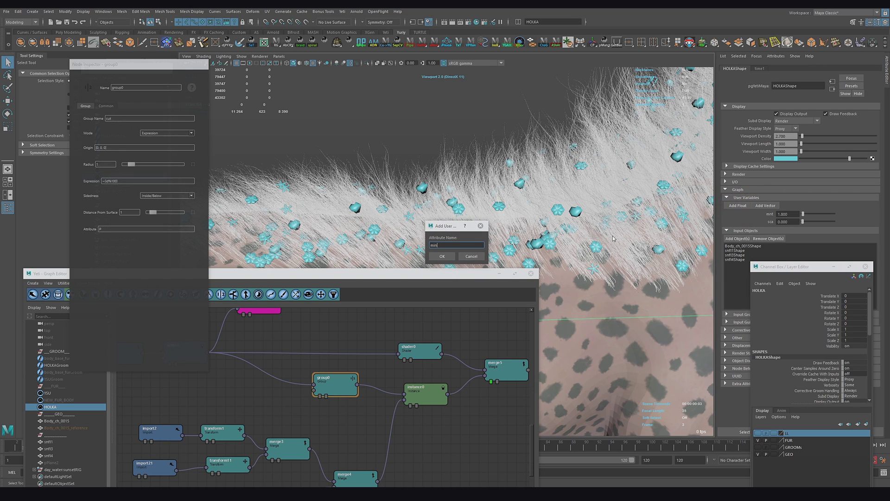
{"action": "left_click", "coordinate": [442, 256]}
{"action": "left_click", "coordinate": [738, 206]}
{"action": "type", "text": "ma"}
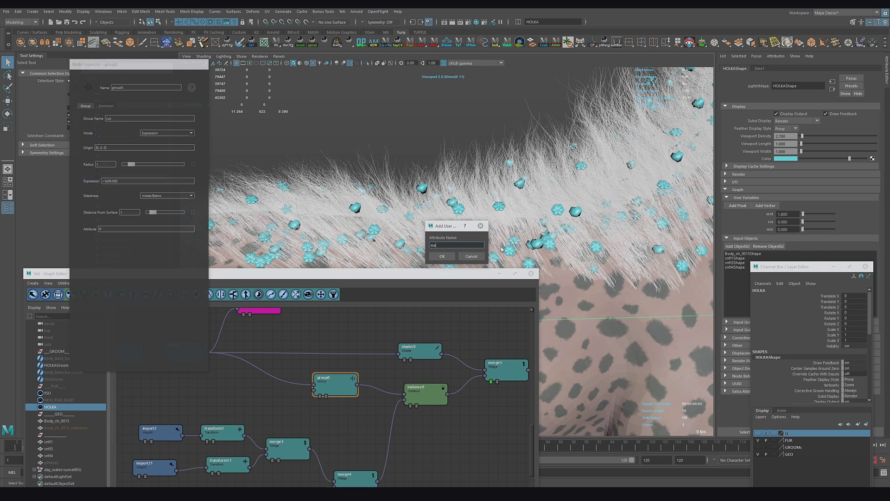
{"action": "type", "text": "x"}
{"action": "left_click", "coordinate": [441, 256]}
Set the instance node's element point index to cycle(id, min*vertexCount, max*vertexCount) and hide the FUR layer.
{"action": "left_click", "coordinate": [426, 392]}
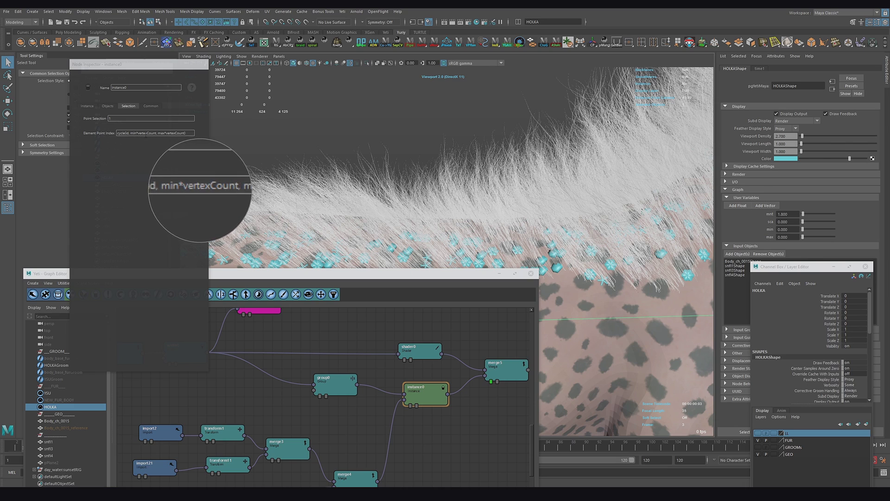
{"action": "left_click", "coordinate": [758, 440]}
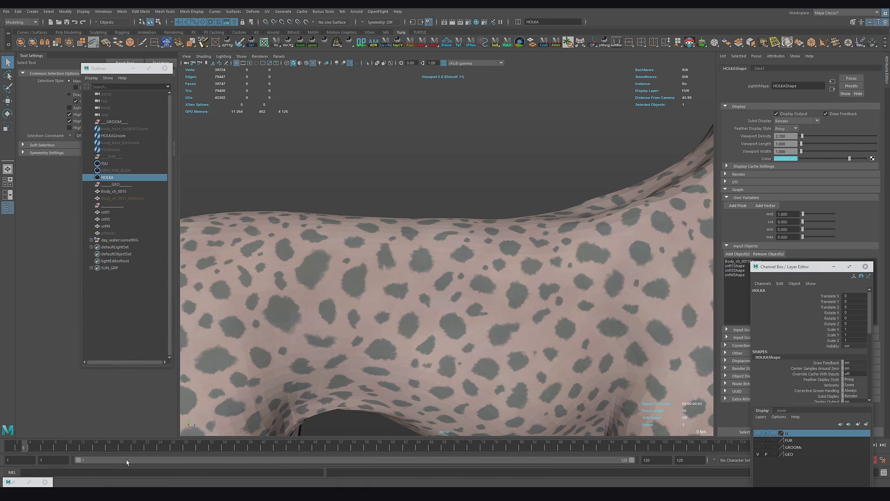
Set the max variable to 1 and min to 0.9, and key both at frame 1.
{"action": "left_click_drag", "start_coordinate": [790, 237], "coordinate": [742, 220]}
{"action": "type", "text": "1"}
{"action": "key", "text": "Return"}
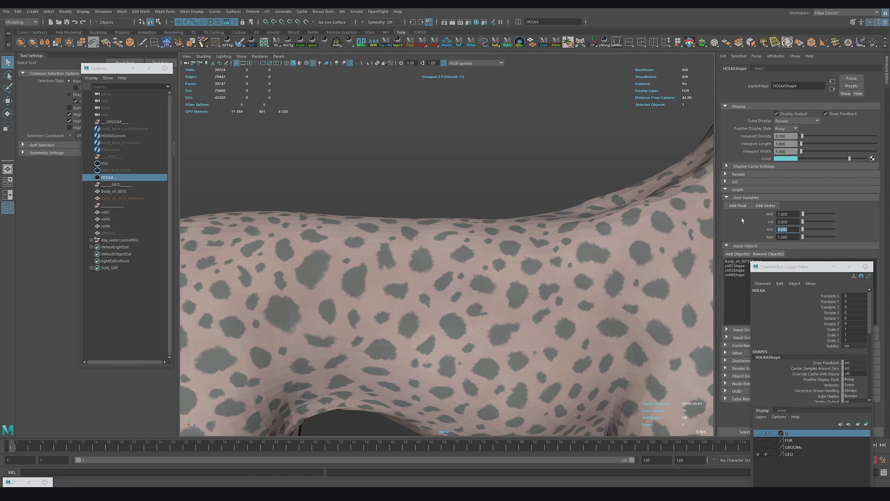
{"action": "right_click", "coordinate": [788, 228]}
{"action": "left_click", "coordinate": [797, 240]}
{"action": "right_click", "coordinate": [791, 236]}
{"action": "left_click", "coordinate": [803, 248]}
Set the sca variable to 0.5 and key it at frame 1.
{"action": "left_click", "coordinate": [652, 447]}
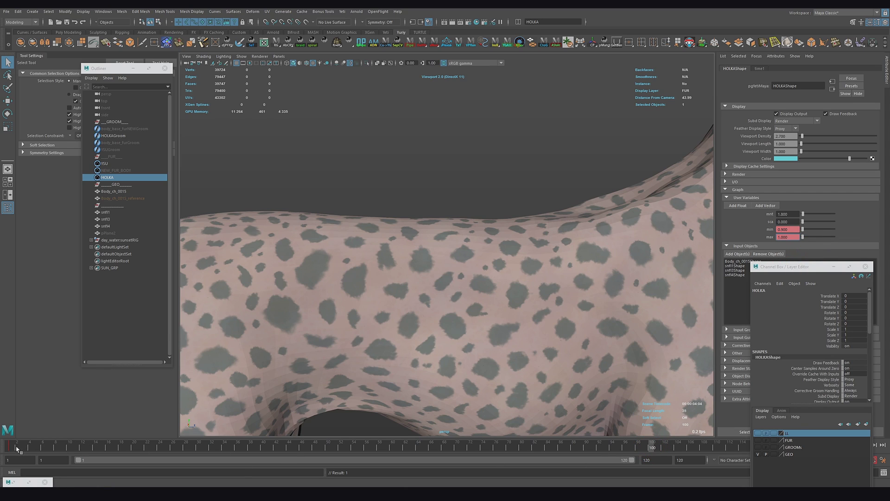
{"action": "left_click", "coordinate": [14, 448]}
{"action": "left_click_drag", "start_coordinate": [791, 222], "coordinate": [771, 222]}
{"action": "type", "text": "0.5"}
{"action": "key", "text": "Return"}
{"action": "right_click", "coordinate": [788, 221]}
{"action": "left_click", "coordinate": [816, 246]}
At frame 100, set the sca variable to 0, min to 0 and max to 0.1.
{"action": "left_click", "coordinate": [650, 449]}
{"action": "key", "text": "Tab"}
{"action": "type", "text": "0"}
{"action": "key", "text": "Tab"}
{"action": "type", "text": "0.1"}
{"action": "key", "text": "Return"}
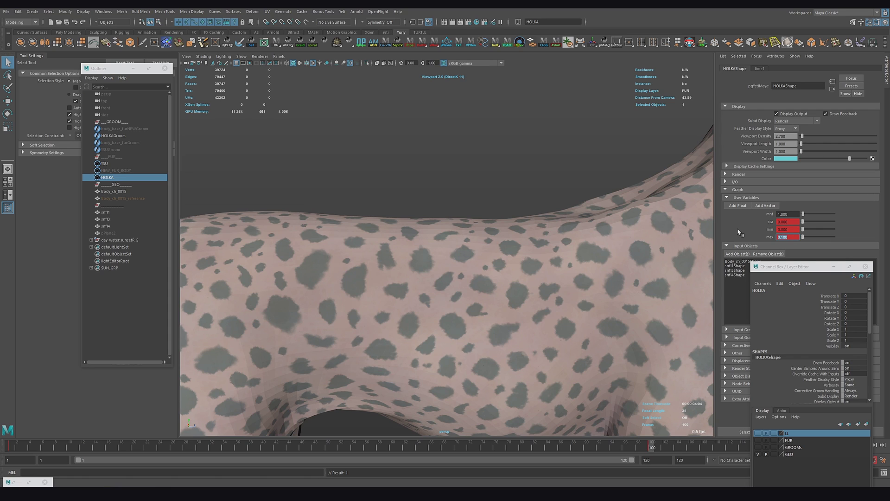
Multiply the instance node's scale vector by the sca variable and show the FUR layer.
{"action": "left_click", "coordinate": [17, 481]}
{"action": "left_click", "coordinate": [417, 396]}
{"action": "left_click", "coordinate": [109, 182]}
{"action": "type", "text": "*"}
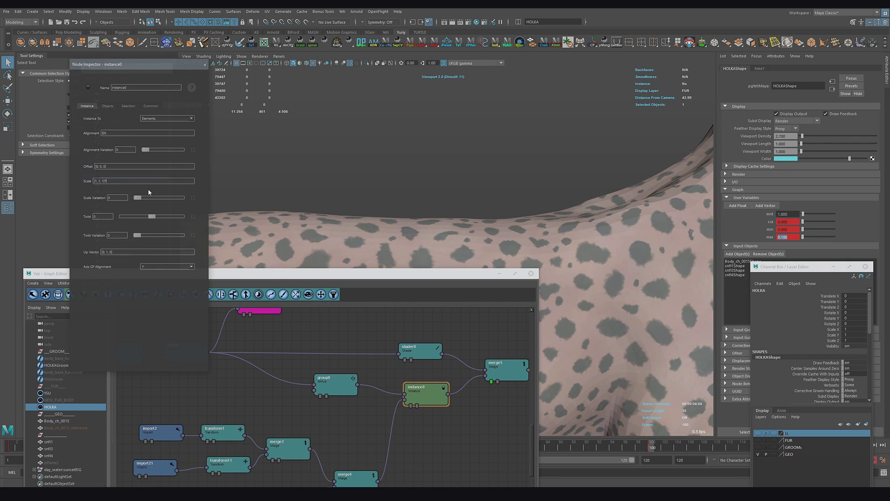
{"action": "left_click", "coordinate": [759, 441]}
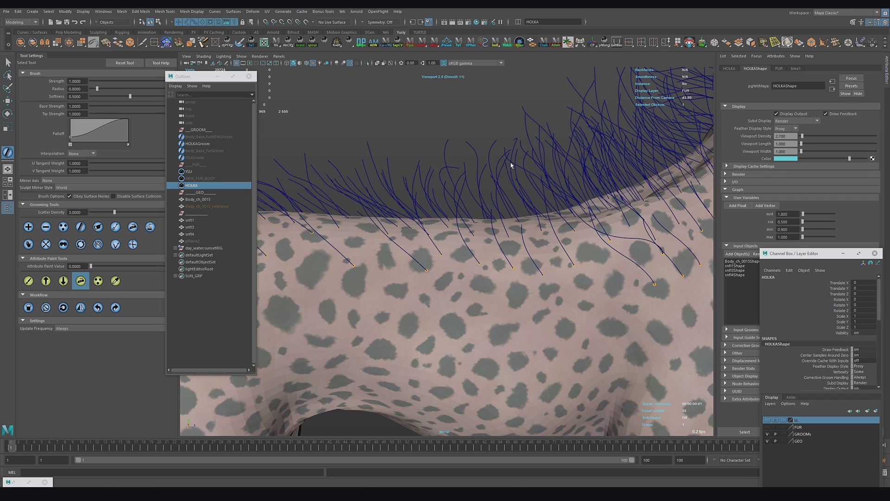
Add a paintable attribute named mu to the HOLKAGroom groom.
{"action": "left_click", "coordinate": [536, 174]}
{"action": "key", "text": "q"}
{"action": "left_click", "coordinate": [522, 174]}
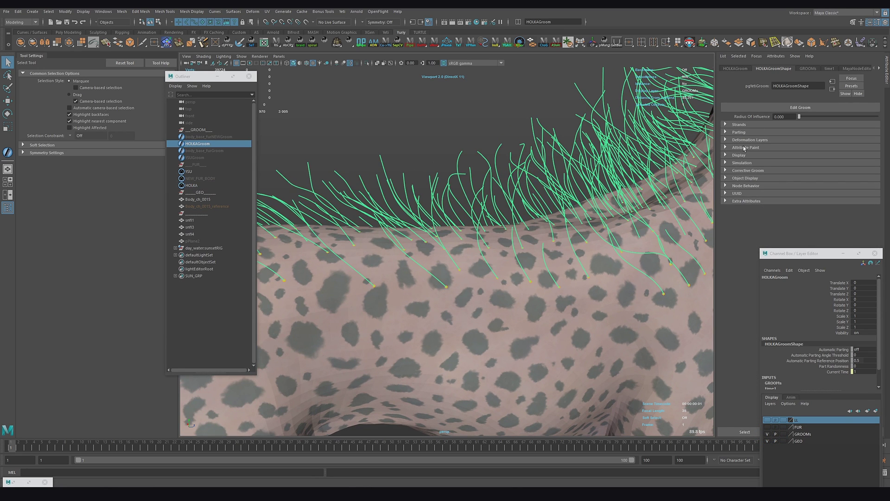
{"action": "left_click", "coordinate": [744, 148]}
{"action": "left_click", "coordinate": [737, 241]}
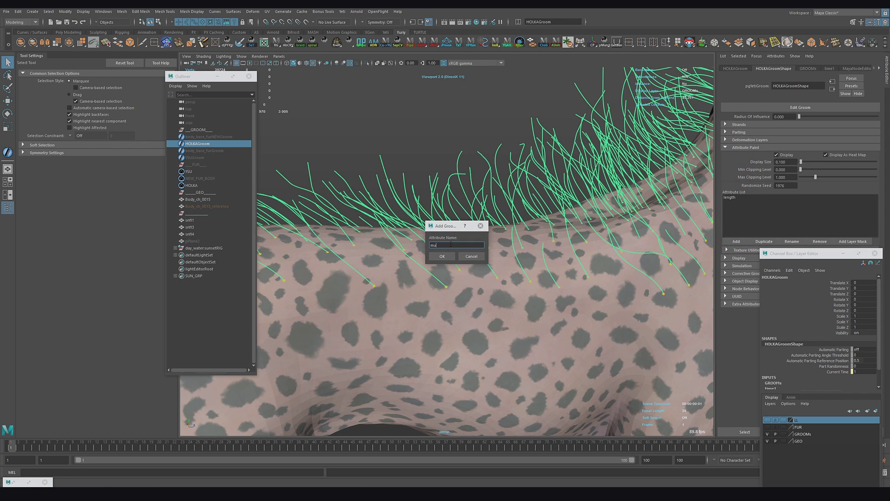
{"action": "left_click", "coordinate": [442, 256]}
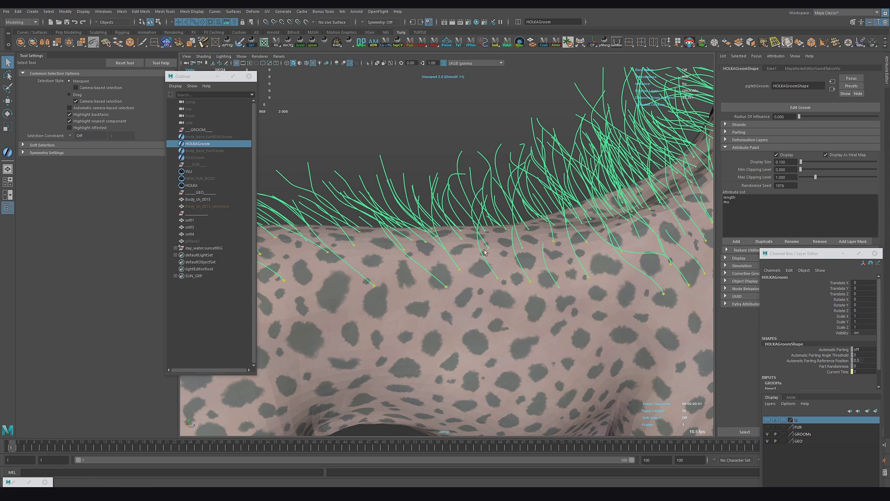
Flood the groom's mu attribute with a paint value of 0.
{"action": "left_click", "coordinate": [729, 203]}
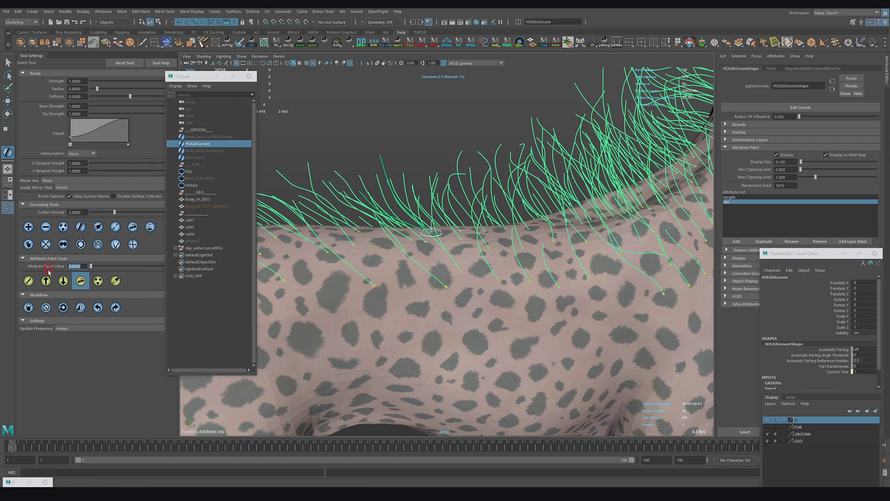
{"action": "left_click", "coordinate": [31, 282]}
{"action": "left_click", "coordinate": [29, 308]}
{"action": "left_click_drag", "start_coordinate": [432, 267], "coordinate": [479, 299], "text": "alt"}
{"action": "middle_click_drag", "start_coordinate": [479, 298], "coordinate": [456, 280], "text": "alt"}
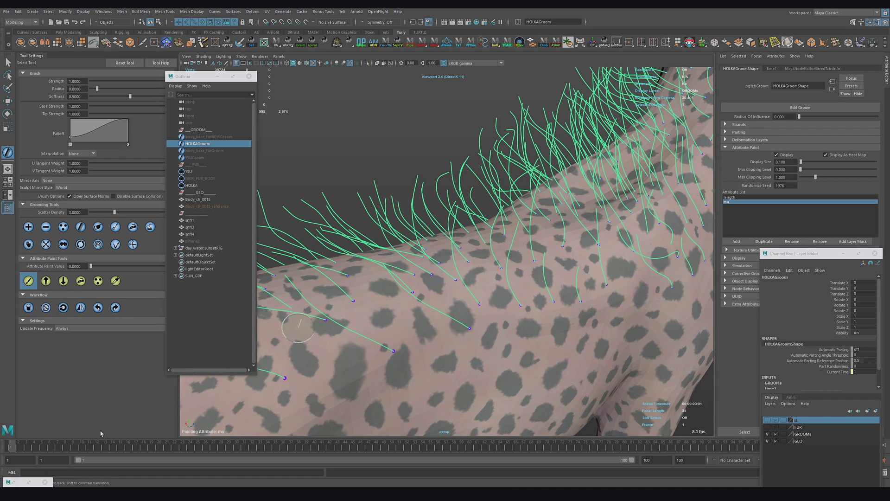
Open the HOLKA fur node's Yeti graph and add an attribute node near the group node.
{"action": "left_click", "coordinate": [194, 186]}
{"action": "left_click", "coordinate": [342, 12]}
{"action": "left_click", "coordinate": [354, 23]}
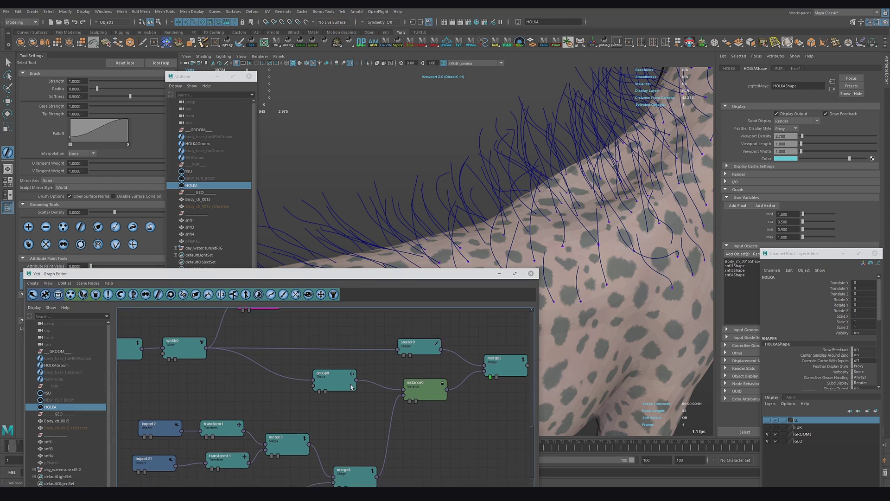
{"action": "middle_click_drag", "start_coordinate": [368, 391], "coordinate": [368, 357], "text": "alt"}
{"action": "left_click", "coordinate": [75, 320]}
{"action": "left_click", "coordinate": [108, 294]}
{"action": "left_click", "coordinate": [266, 362]}
Set the new node's attribute name to mu and have it sample the groom attribute mu.
{"action": "left_click", "coordinate": [118, 119]}
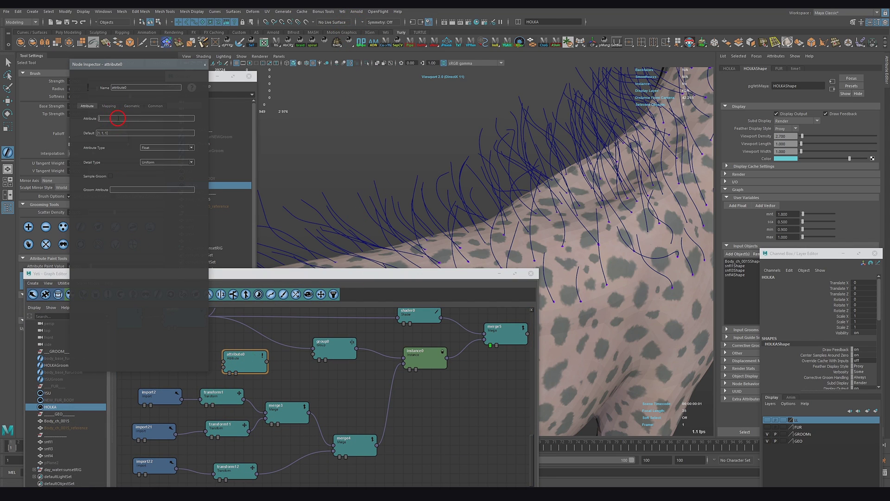
{"action": "left_click", "coordinate": [111, 179]}
{"action": "left_click", "coordinate": [130, 108]}
{"action": "left_click", "coordinate": [94, 106]}
Wire the mu attribute node between group0 and instance0, and connect the HOLKAGroomShape import to its second input.
{"action": "middle_click_drag", "start_coordinate": [240, 392], "coordinate": [376, 418], "text": "alt"}
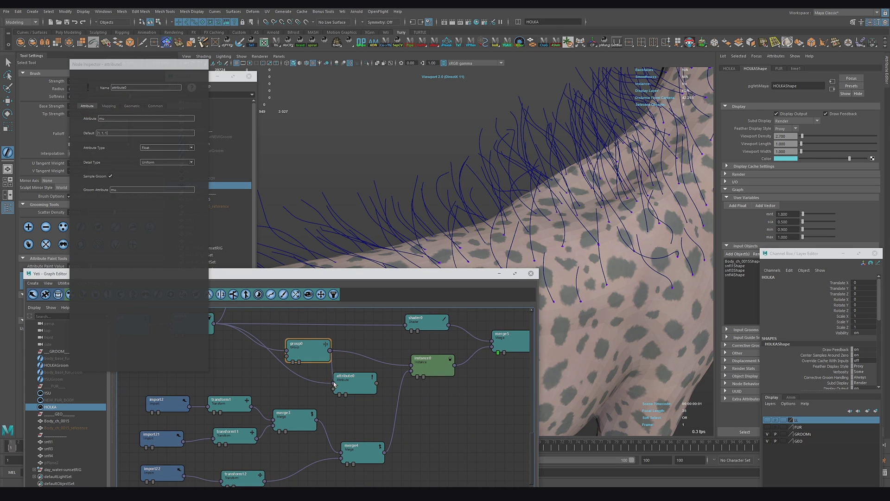
{"action": "left_click_drag", "start_coordinate": [376, 383], "coordinate": [373, 363]}
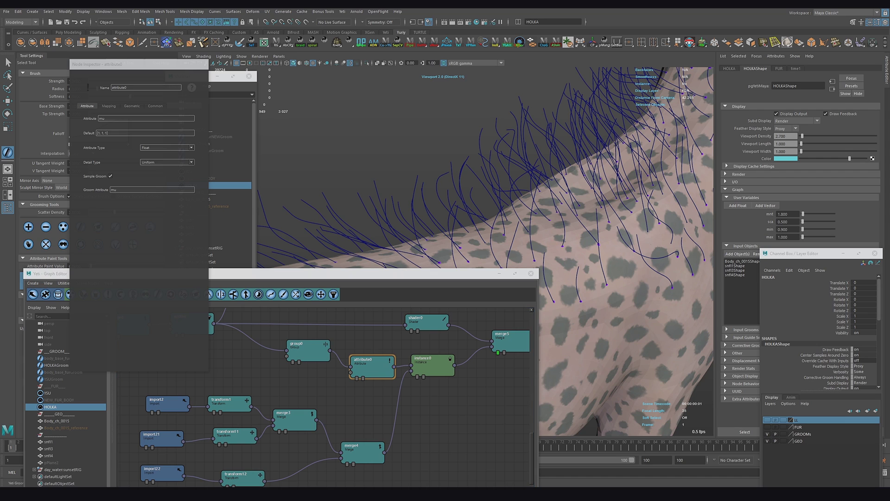
{"action": "scroll", "coordinate": [325, 361], "scroll_direction": "down", "scroll_amount": 3}
{"action": "middle_click_drag", "start_coordinate": [222, 388], "coordinate": [336, 405], "text": "alt"}
{"action": "middle_click_drag", "start_coordinate": [222, 366], "coordinate": [320, 366], "text": "alt"}
{"action": "scroll", "coordinate": [356, 390], "scroll_direction": "down", "scroll_amount": 2}
{"action": "middle_click_drag", "start_coordinate": [357, 390], "coordinate": [304, 418], "text": "alt"}
{"action": "left_click_drag", "start_coordinate": [353, 276], "coordinate": [384, 223]}
{"action": "left_click_drag", "start_coordinate": [220, 435], "coordinate": [551, 380]}
{"action": "left_click", "coordinate": [209, 432]}
{"action": "scroll", "coordinate": [453, 343], "scroll_direction": "up", "scroll_amount": 5}
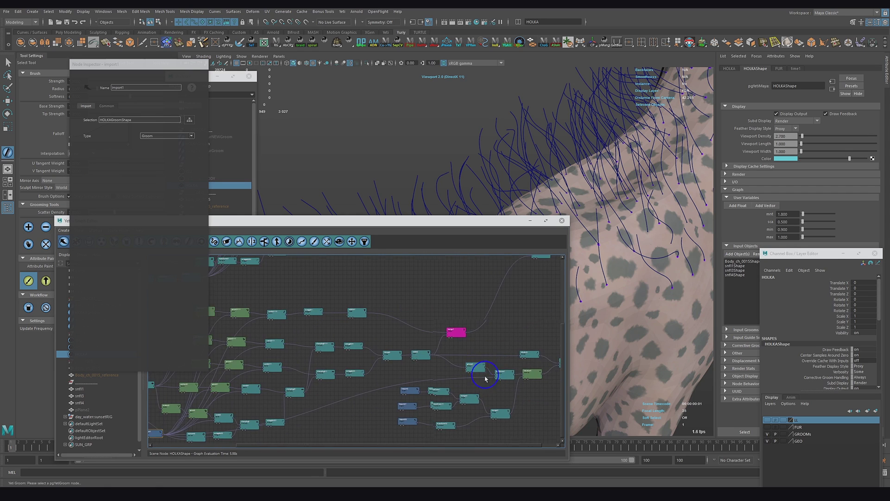
{"action": "left_click_drag", "start_coordinate": [453, 343], "coordinate": [447, 337]}
Multiply the instance node's scale expression by mu.
{"action": "left_click", "coordinate": [521, 328]}
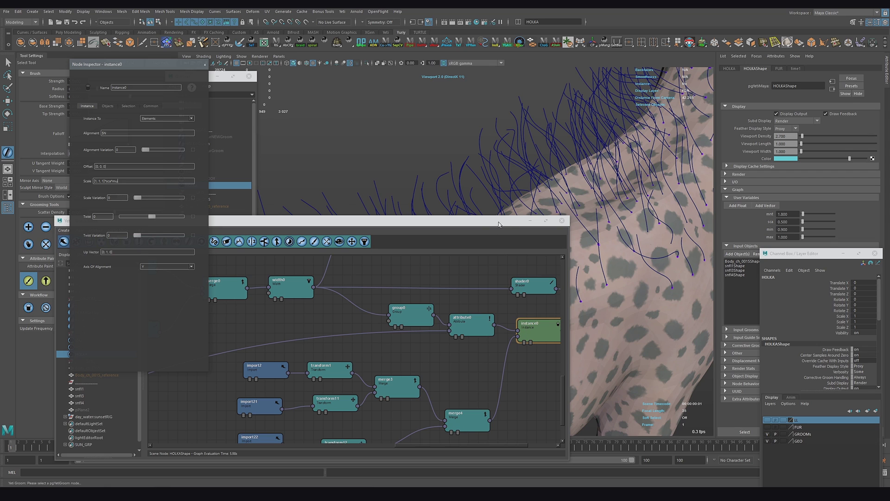
{"action": "left_click_drag", "start_coordinate": [498, 225], "coordinate": [382, 239]}
{"action": "middle_click_drag", "start_coordinate": [387, 347], "coordinate": [322, 367]}
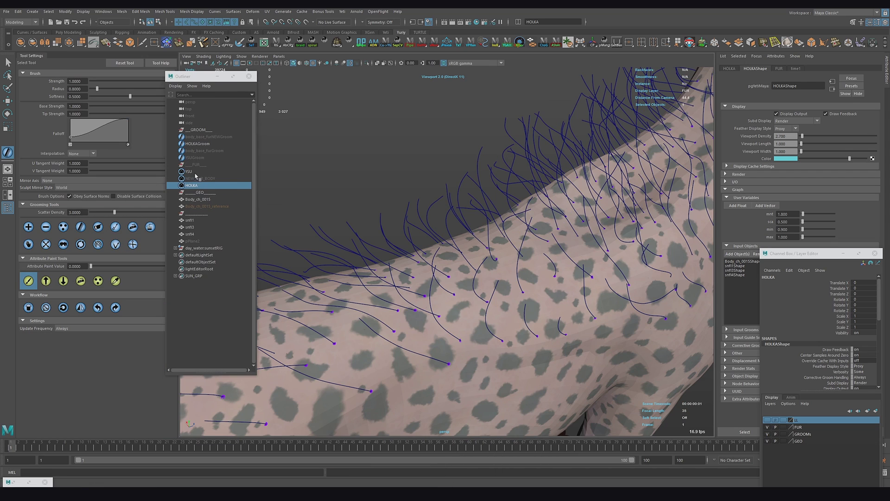
Prepare to paint HOLKAGroom's mu attribute with a paint value of 1 and a larger brush.
{"action": "left_click", "coordinate": [198, 143]}
{"action": "double_click", "coordinate": [76, 267]}
{"action": "type", "text": "1"}
{"action": "key", "text": "Return"}
{"action": "scroll", "coordinate": [449, 295], "scroll_direction": "down", "scroll_amount": 1}
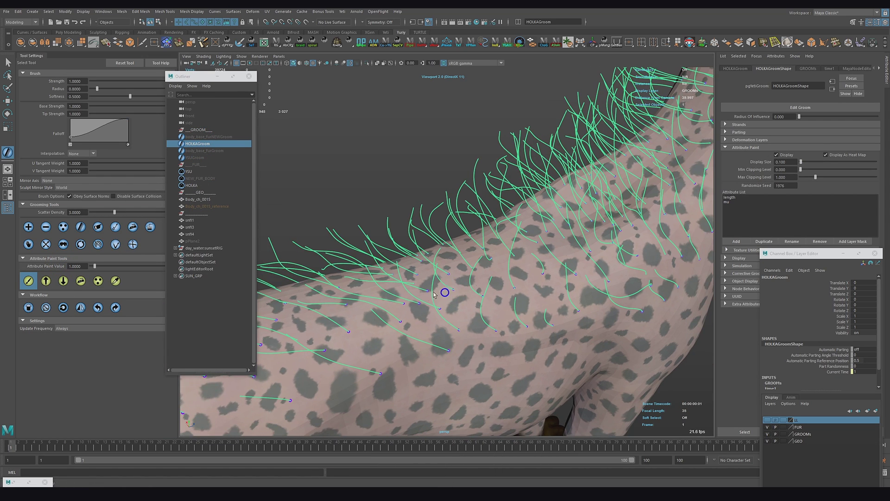
{"action": "middle_click_drag", "start_coordinate": [449, 295], "coordinate": [405, 246], "text": "alt"}
{"action": "left_click", "coordinate": [729, 203]}
{"action": "left_click", "coordinate": [28, 281]}
{"action": "middle_click_drag", "start_coordinate": [407, 296], "coordinate": [404, 300], "text": "alt"}
{"action": "key", "text": "b"}
{"action": "left_click_drag", "start_coordinate": [432, 286], "coordinate": [451, 256]}
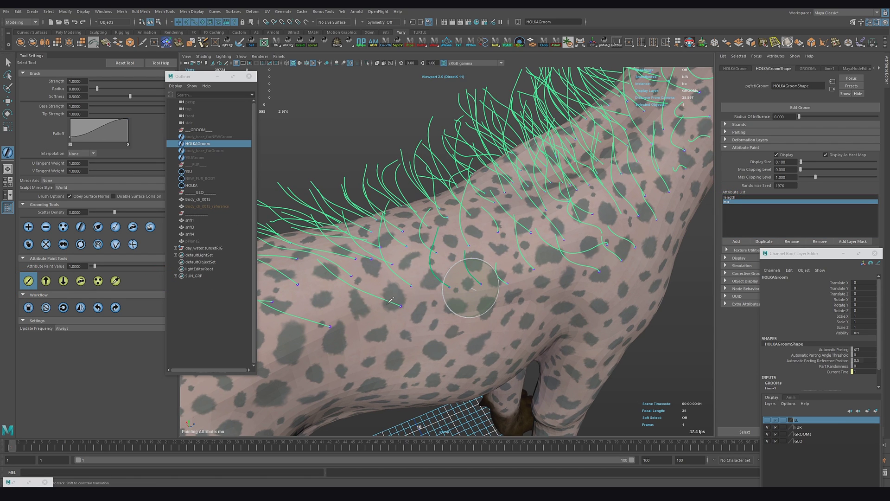
Set the groom brush's update frequency to On Release and look over the instances along the back.
{"action": "left_click", "coordinate": [75, 329]}
{"action": "left_click", "coordinate": [61, 342]}
{"action": "mouse_move", "coordinate": [434, 285]}
{"action": "left_mouse_down", "text": "alt"}
{"action": "mouse_move", "coordinate": [457, 302]}
{"action": "mouse_move", "coordinate": [471, 288]}
{"action": "mouse_move", "coordinate": [471, 231]}
{"action": "mouse_move", "coordinate": [481, 283]}
{"action": "mouse_move", "coordinate": [509, 306]}
{"action": "mouse_move", "coordinate": [453, 279]}
{"action": "mouse_move", "coordinate": [471, 249]}
{"action": "left_mouse_up", "text": "alt"}
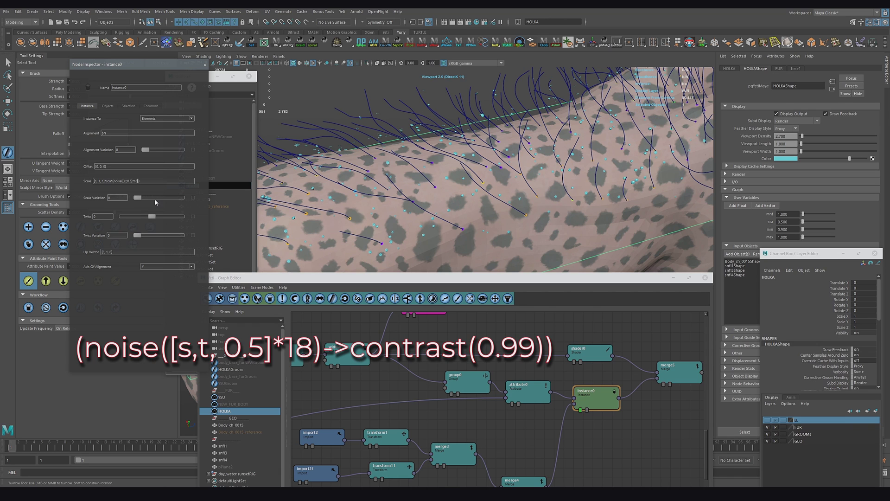
{"action": "left_click_drag", "start_coordinate": [531, 197], "coordinate": [466, 198], "text": "alt"}
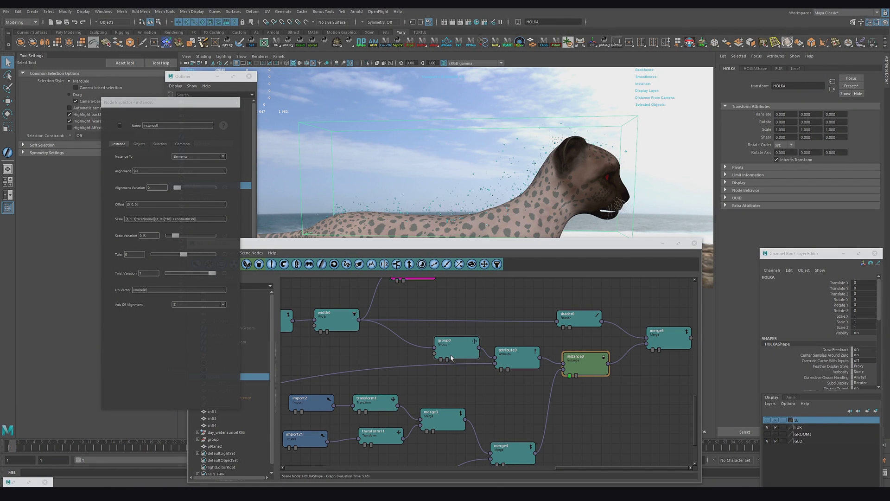
Make room in the graph and insert another attribute node between attribute0 and instance0.
{"action": "left_click", "coordinate": [453, 357]}
{"action": "left_click_drag", "start_coordinate": [452, 357], "coordinate": [416, 348]}
{"action": "left_click", "coordinate": [494, 380]}
{"action": "left_click", "coordinate": [492, 352]}
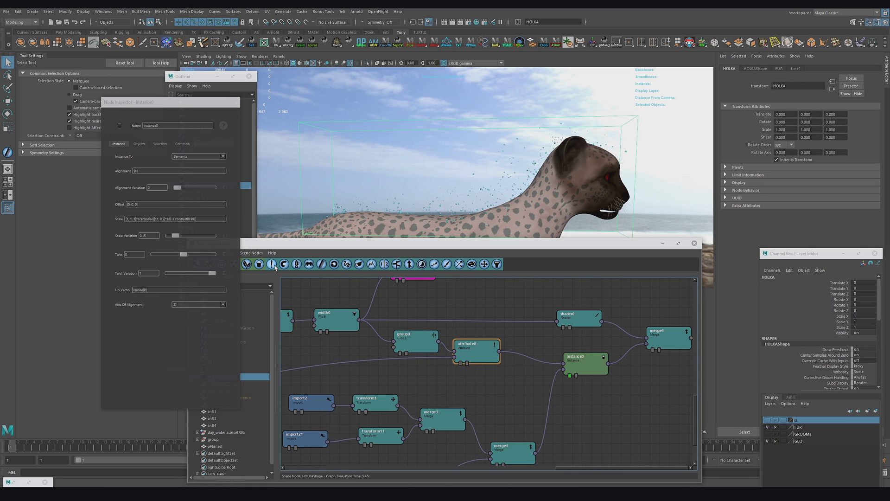
{"action": "left_click", "coordinate": [272, 264]}
{"action": "left_click", "coordinate": [532, 355]}
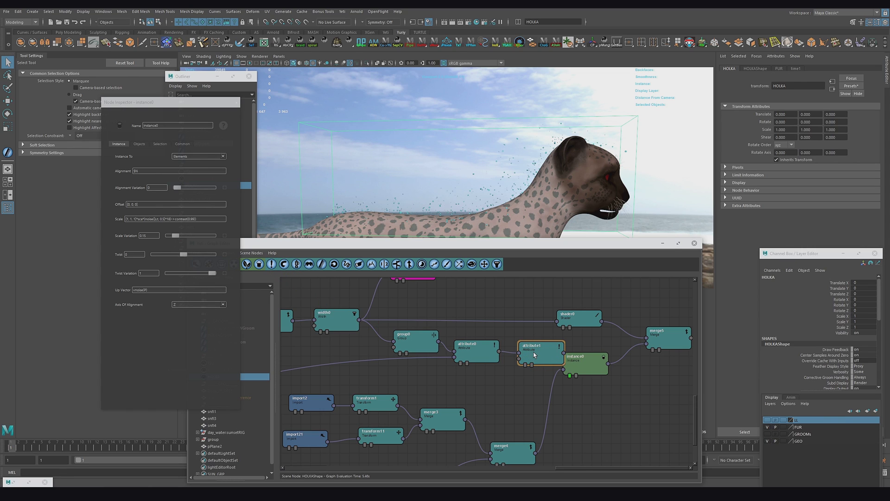
Hide the FUR layer and define the new node's attribute as shad with a default of 1.
{"action": "left_click", "coordinate": [768, 427]}
{"action": "double_click", "coordinate": [530, 355]}
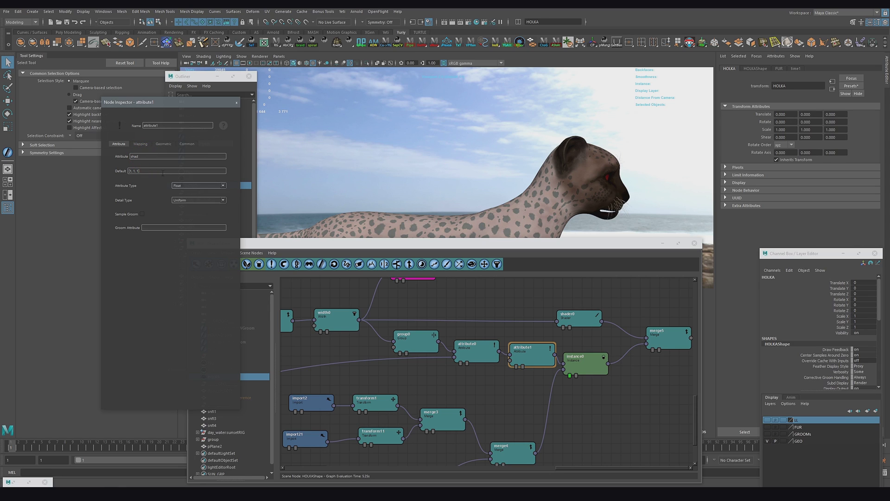
{"action": "left_click", "coordinate": [114, 172]}
{"action": "type", "text": "1"}
{"action": "key", "text": "Return"}
{"action": "left_click", "coordinate": [141, 144]}
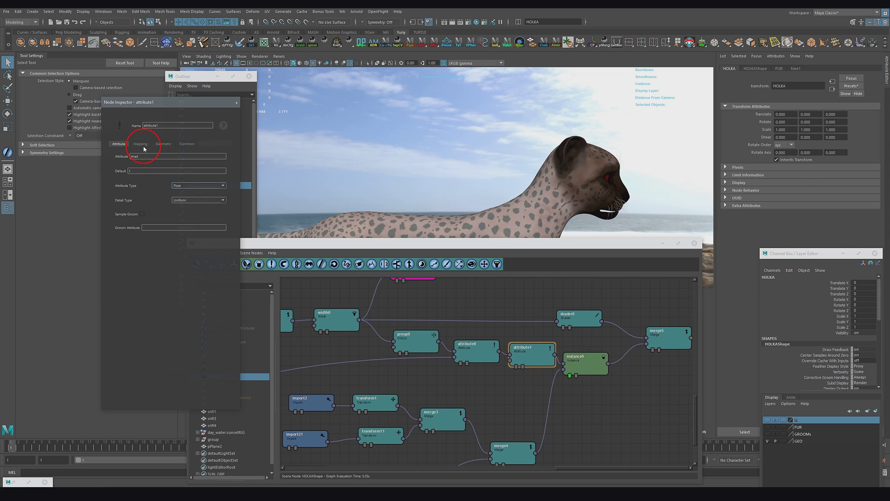
{"action": "left_click", "coordinate": [119, 145]}
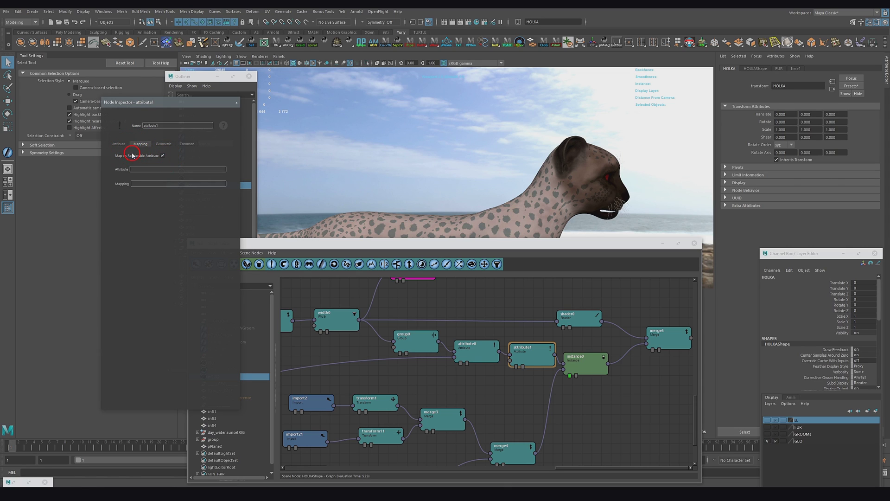
{"action": "left_click", "coordinate": [532, 357]}
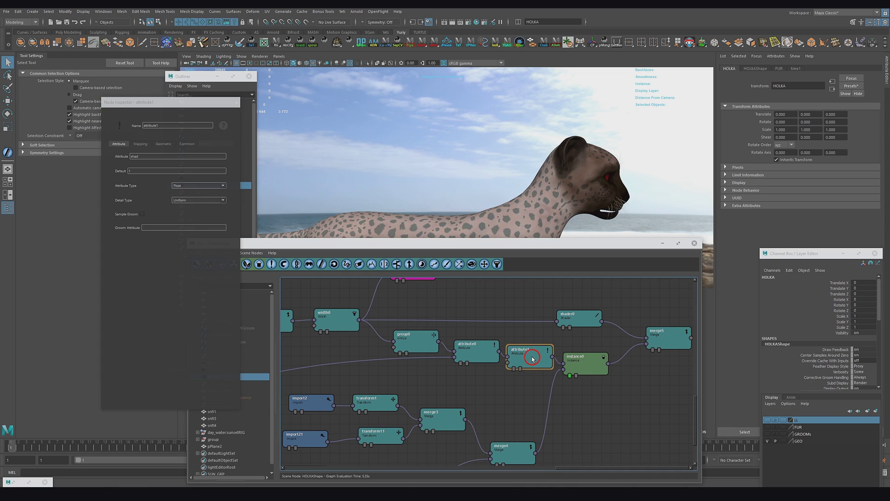
Duplicate the shad attribute node and leave the copy unconnected beside merge5.
{"action": "left_click", "coordinate": [594, 420]}
{"action": "key", "text": "ctrl+v"}
{"action": "left_click_drag", "start_coordinate": [529, 391], "coordinate": [651, 370]}
{"action": "middle_click_drag", "start_coordinate": [630, 381], "coordinate": [400, 401], "text": "alt"}
{"action": "left_click_drag", "start_coordinate": [635, 386], "coordinate": [656, 309]}
{"action": "left_click_drag", "start_coordinate": [608, 291], "coordinate": [647, 419]}
{"action": "key", "text": "Delete"}
Tidy the spacing of the group0, attribute0 and attribute1 nodes ahead of instance0.
{"action": "left_click", "coordinate": [491, 392]}
{"action": "left_click_drag", "start_coordinate": [479, 387], "coordinate": [404, 358]}
{"action": "left_click_drag", "start_coordinate": [488, 372], "coordinate": [474, 372]}
{"action": "left_click", "coordinate": [511, 371]}
{"action": "left_click", "coordinate": [514, 373]}
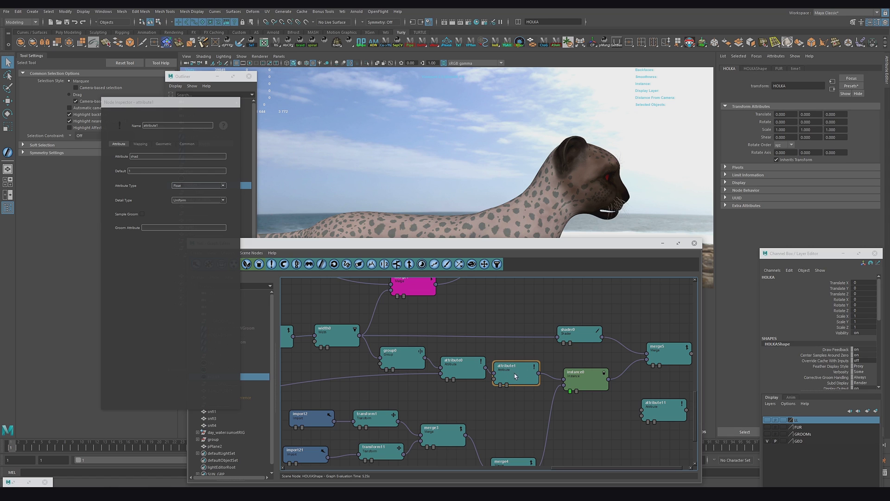
{"action": "left_click_drag", "start_coordinate": [593, 385], "coordinate": [591, 385]}
{"action": "middle_click_drag", "start_coordinate": [580, 385], "coordinate": [297, 354], "text": "alt"}
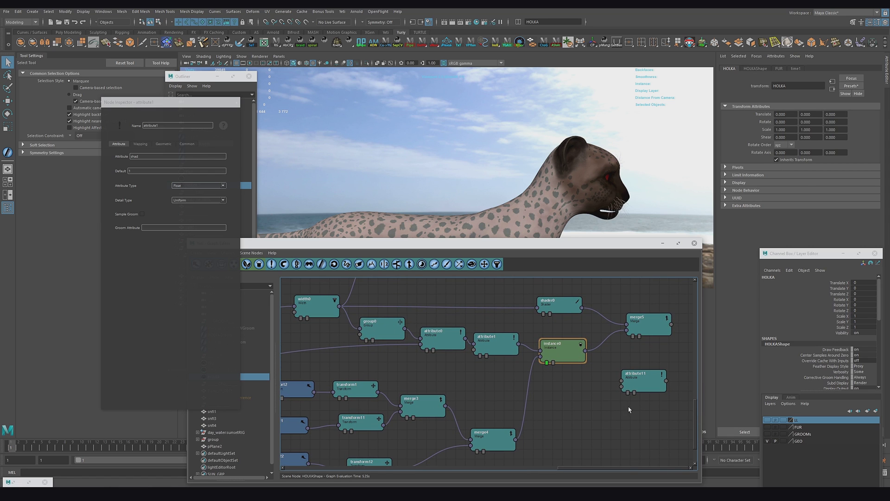
Move the copied attribute node up beside merge2, connect it after merge2, and set its shad default to 0.
{"action": "right_click_drag", "start_coordinate": [630, 410], "coordinate": [620, 396], "text": "alt"}
{"action": "middle_click_drag", "start_coordinate": [593, 398], "coordinate": [592, 427], "text": "alt"}
{"action": "left_click_drag", "start_coordinate": [651, 417], "coordinate": [674, 312]}
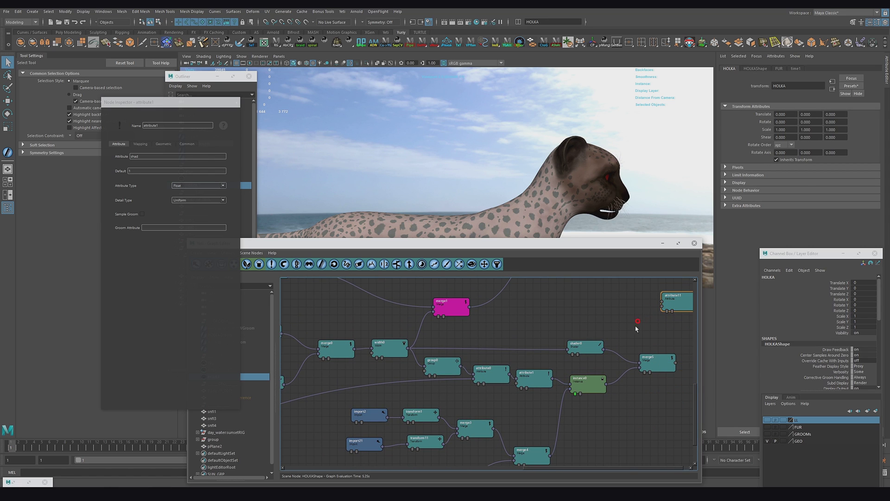
{"action": "middle_click_drag", "start_coordinate": [606, 301], "coordinate": [595, 394], "text": "alt"}
{"action": "right_click_drag", "start_coordinate": [594, 395], "coordinate": [487, 402], "text": "alt"}
{"action": "middle_click_drag", "start_coordinate": [645, 376], "coordinate": [645, 404], "text": "alt"}
{"action": "left_click_drag", "start_coordinate": [671, 410], "coordinate": [672, 326]}
{"action": "middle_click_drag", "start_coordinate": [618, 372], "coordinate": [620, 397], "text": "alt"}
{"action": "right_click_drag", "start_coordinate": [626, 382], "coordinate": [634, 382], "text": "alt"}
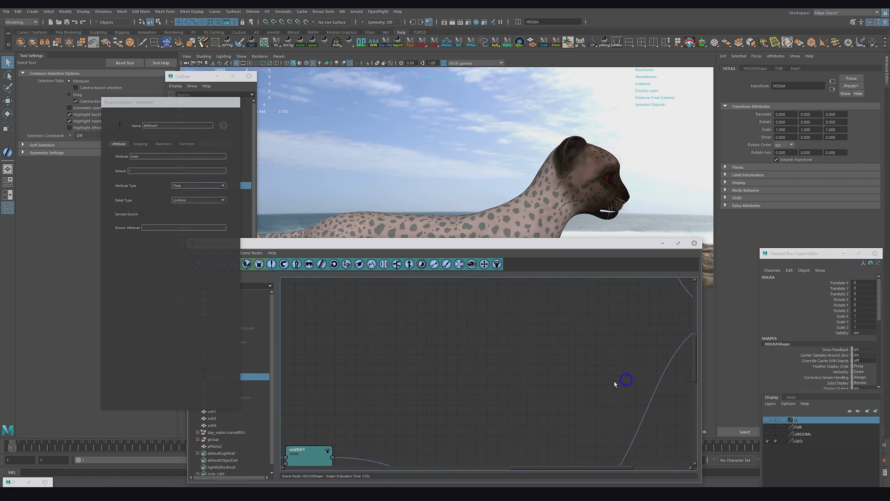
{"action": "middle_click_drag", "start_coordinate": [634, 381], "coordinate": [449, 354], "text": "alt"}
{"action": "left_click_drag", "start_coordinate": [656, 318], "coordinate": [656, 293]}
{"action": "left_click_drag", "start_coordinate": [594, 295], "coordinate": [624, 295]}
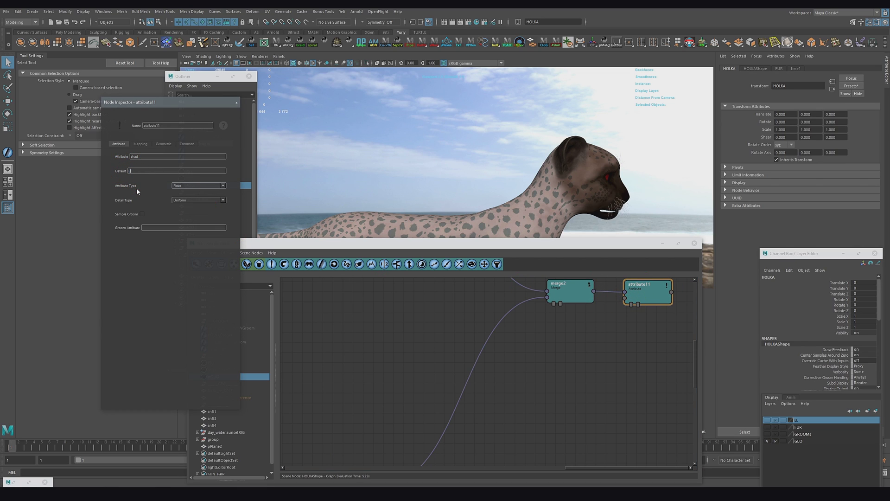
Make the instance0 node inherit the shad attribute.
{"action": "middle_click_drag", "start_coordinate": [446, 376], "coordinate": [464, 260], "text": "alt"}
{"action": "middle_click_drag", "start_coordinate": [483, 376], "coordinate": [475, 292], "text": "alt"}
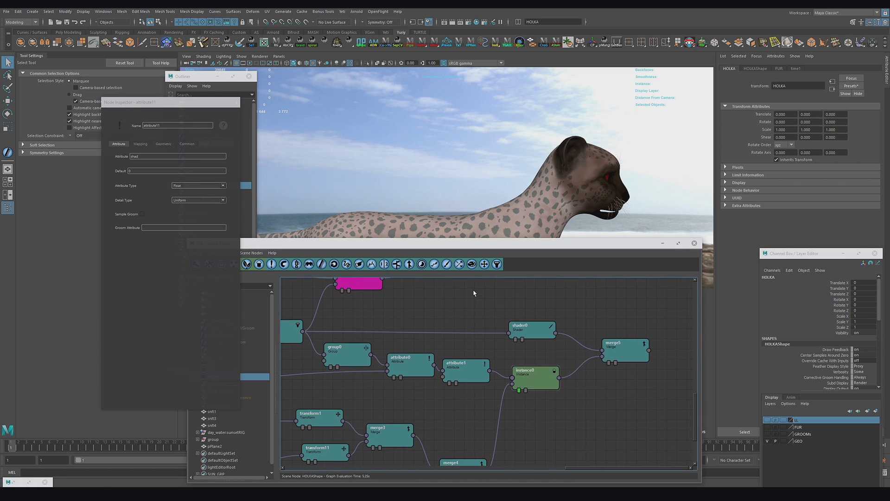
{"action": "left_click", "coordinate": [534, 376]}
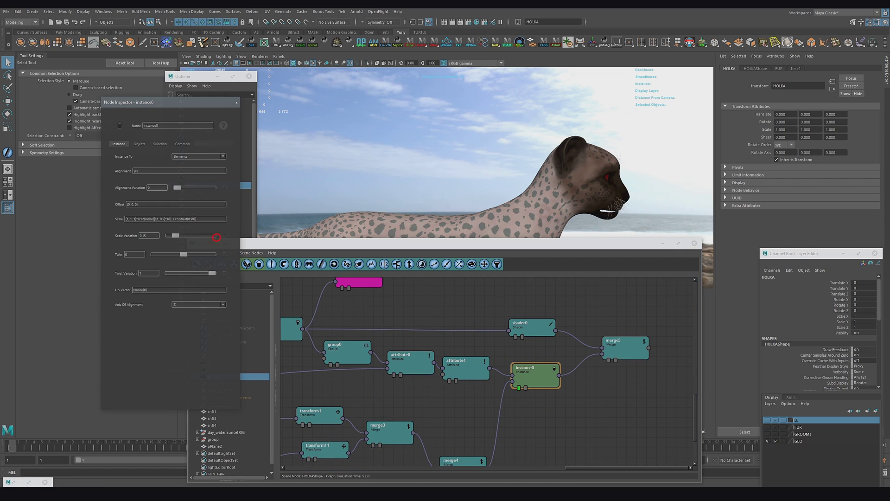
{"action": "left_click", "coordinate": [139, 144]}
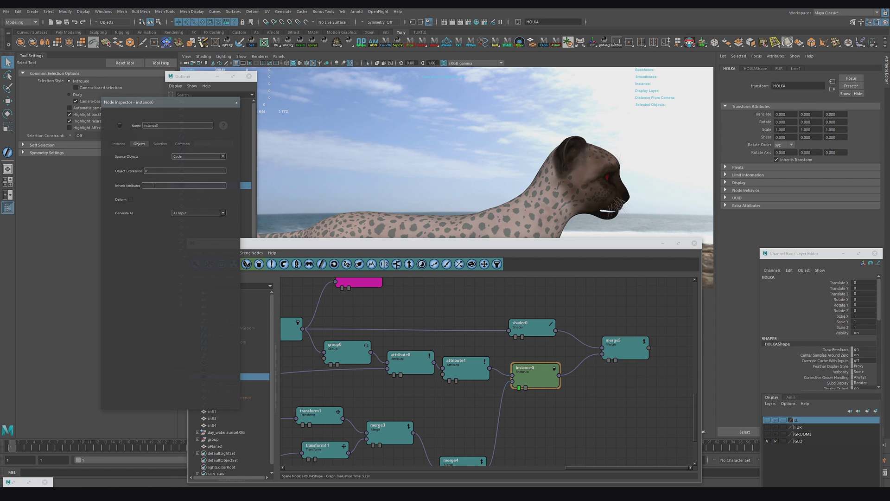
{"action": "left_click", "coordinate": [465, 364]}
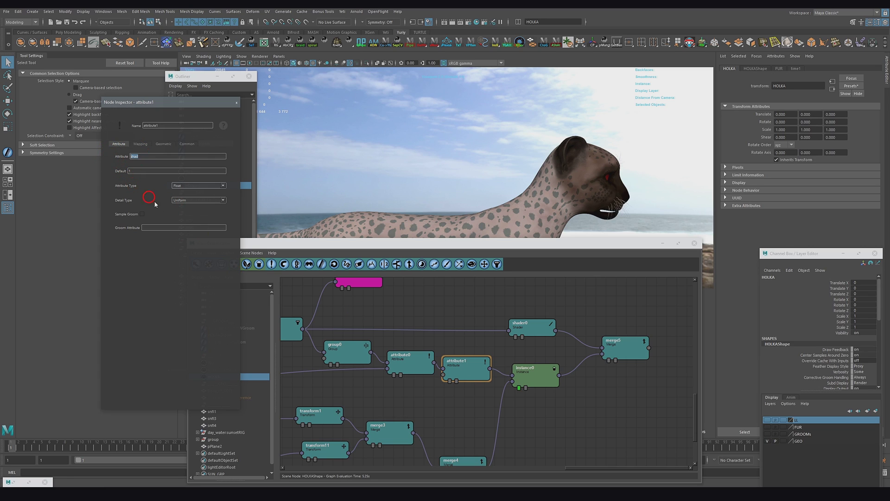
{"action": "left_click", "coordinate": [533, 375]}
{"action": "left_click", "coordinate": [136, 144]}
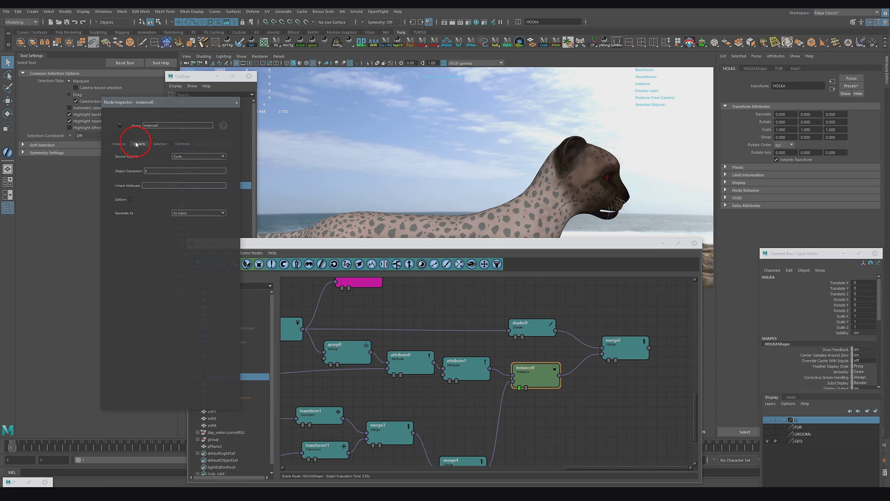
{"action": "left_click", "coordinate": [153, 186]}
{"action": "type", "text": "shad"}
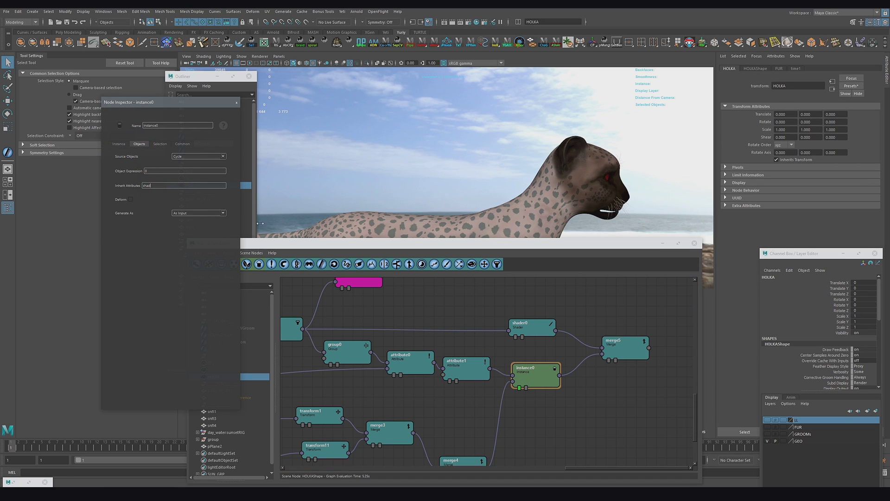
Move the Yeti graph window aside to uncover the cheetah and close the instance0 node inspector.
{"action": "scroll", "coordinate": [583, 359], "scroll_direction": "down", "scroll_amount": 1}
{"action": "middle_click_drag", "start_coordinate": [590, 353], "coordinate": [601, 393], "text": "alt"}
{"action": "left_click_drag", "start_coordinate": [619, 391], "coordinate": [628, 392]}
{"action": "scroll", "coordinate": [630, 391], "scroll_direction": "down", "scroll_amount": 3}
{"action": "middle_click_drag", "start_coordinate": [455, 385], "coordinate": [473, 402], "text": "alt"}
{"action": "left_click_drag", "start_coordinate": [590, 247], "coordinate": [328, 220]}
{"action": "scroll", "coordinate": [417, 342], "scroll_direction": "down", "scroll_amount": 3}
{"action": "scroll", "coordinate": [417, 342], "scroll_direction": "down", "scroll_amount": 7}
{"action": "scroll", "coordinate": [304, 343], "scroll_direction": "up", "scroll_amount": 6}
{"action": "middle_click_drag", "start_coordinate": [350, 321], "coordinate": [327, 317], "text": "alt"}
{"action": "left_click", "coordinate": [414, 304]}
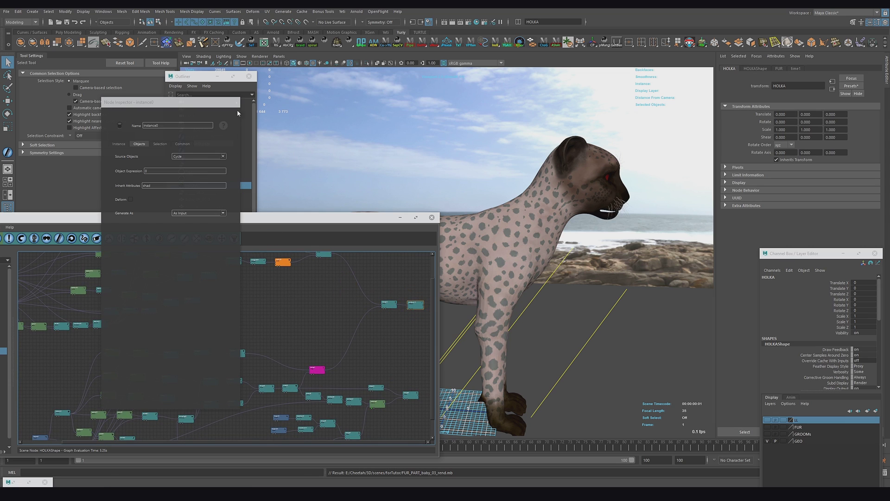
{"action": "left_click", "coordinate": [237, 102]}
Connect the merge5 output to the merge node at the end of the graph and make the FUR layer visible.
{"action": "middle_click_drag", "start_coordinate": [205, 317], "coordinate": [181, 298], "text": "alt"}
{"action": "scroll", "coordinate": [176, 298], "scroll_direction": "up", "scroll_amount": 3}
{"action": "middle_click_drag", "start_coordinate": [431, 362], "coordinate": [342, 377], "text": "alt"}
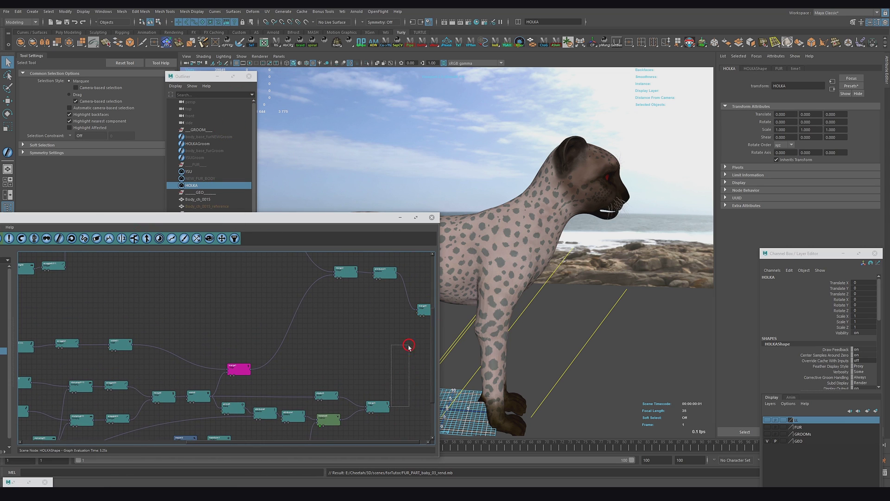
{"action": "left_click_drag", "start_coordinate": [388, 396], "coordinate": [422, 314]}
{"action": "left_click", "coordinate": [768, 427]}
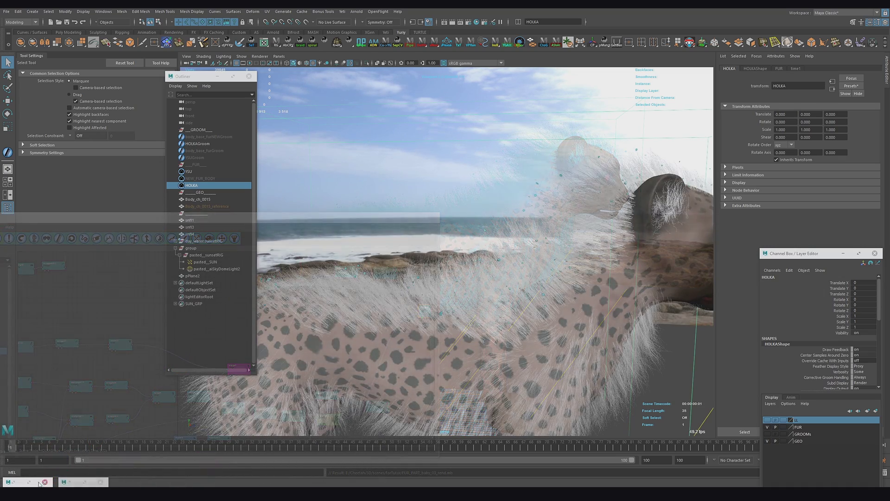
Open Hypershade and graph the holkaSG shading network with its input and output connections.
{"action": "left_click", "coordinate": [40, 483]}
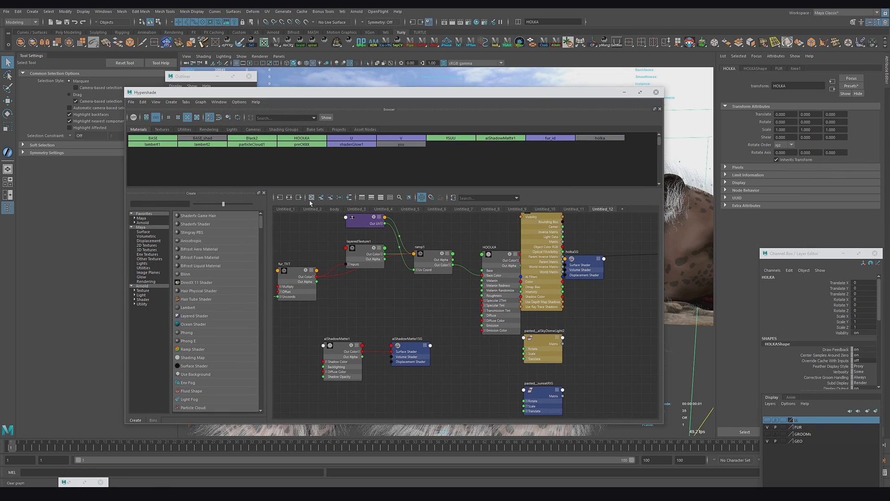
{"action": "left_click", "coordinate": [289, 199]}
{"action": "left_click", "coordinate": [459, 311]}
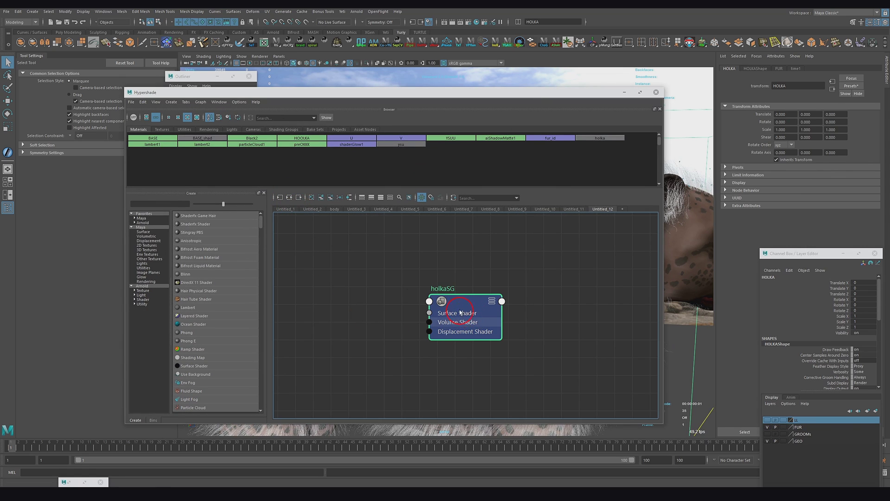
{"action": "left_click", "coordinate": [289, 197]}
{"action": "left_click_drag", "start_coordinate": [371, 350], "coordinate": [540, 292]}
{"action": "middle_click_drag", "start_coordinate": [370, 304], "coordinate": [457, 311], "text": "alt"}
{"action": "scroll", "coordinate": [415, 316], "scroll_direction": "up", "scroll_amount": 1}
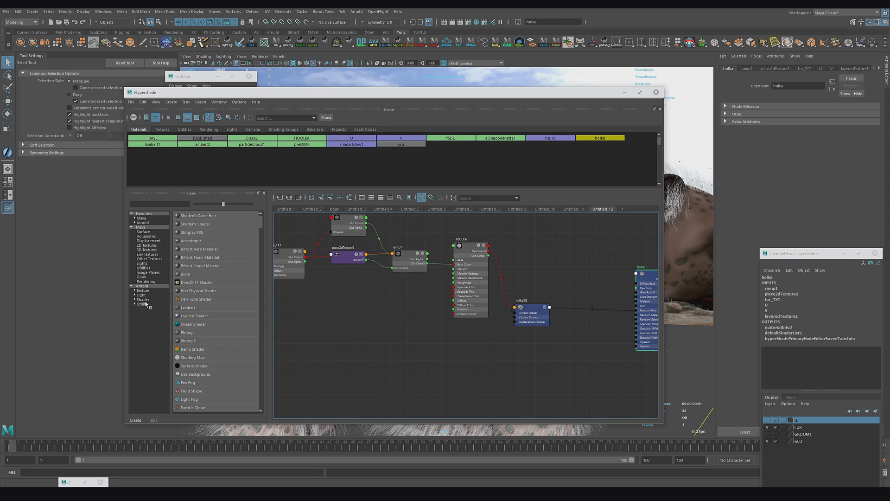
Create an Arnold aiSwitch node below the HOOLKA shader and connect HOOLKA to its input0.
{"action": "left_click", "coordinate": [142, 285]}
{"action": "left_click", "coordinate": [158, 204]}
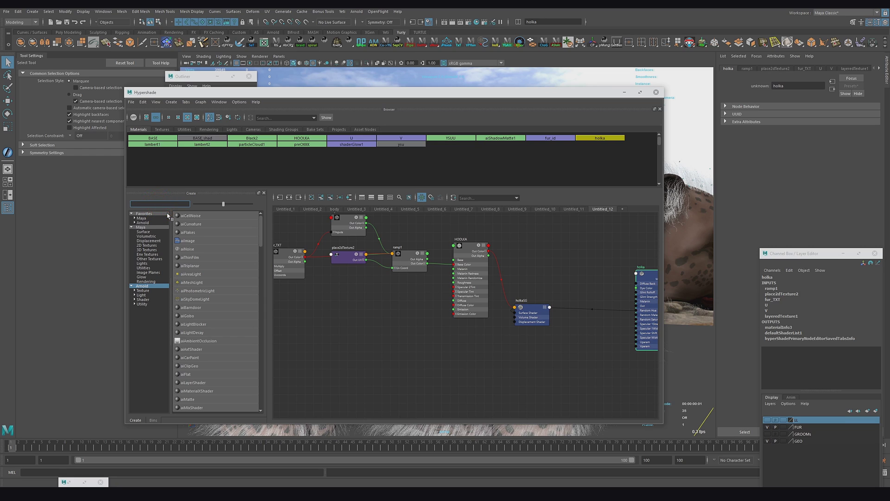
{"action": "type", "text": "sw"}
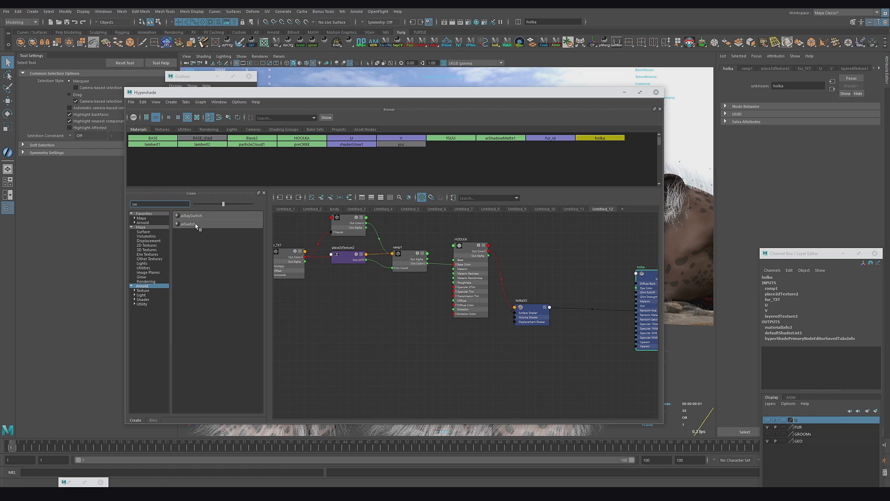
{"action": "left_click_drag", "start_coordinate": [196, 225], "coordinate": [417, 296]}
{"action": "left_click_drag", "start_coordinate": [422, 347], "coordinate": [481, 345]}
{"action": "left_click", "coordinate": [433, 362]}
{"action": "left_click", "coordinate": [424, 345]}
{"action": "left_click", "coordinate": [435, 312]}
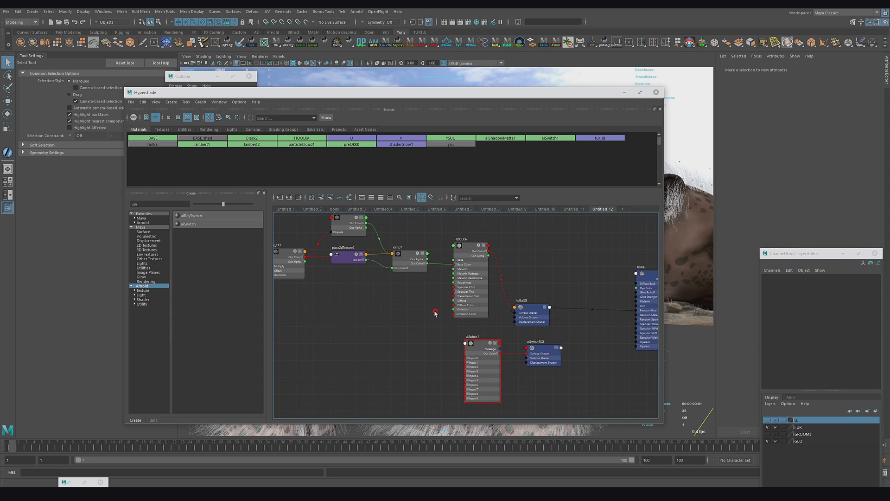
{"action": "left_click", "coordinate": [481, 346]}
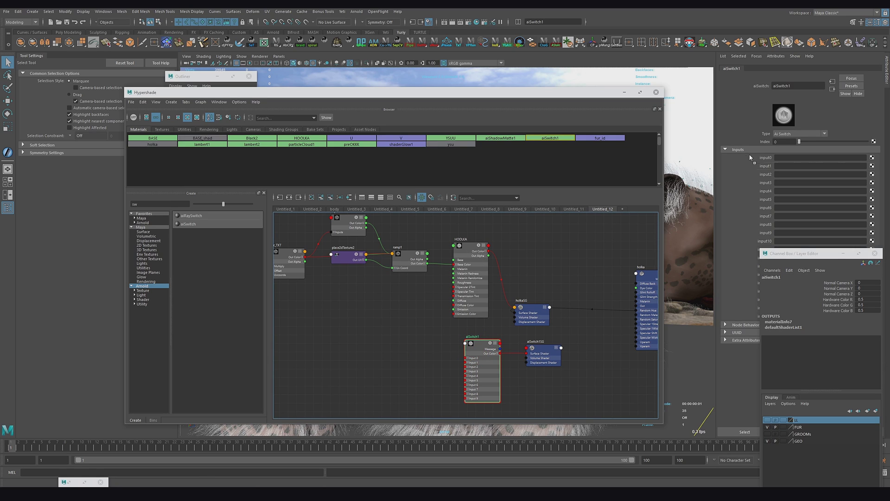
{"action": "middle_click_drag", "start_coordinate": [764, 159], "coordinate": [765, 158]}
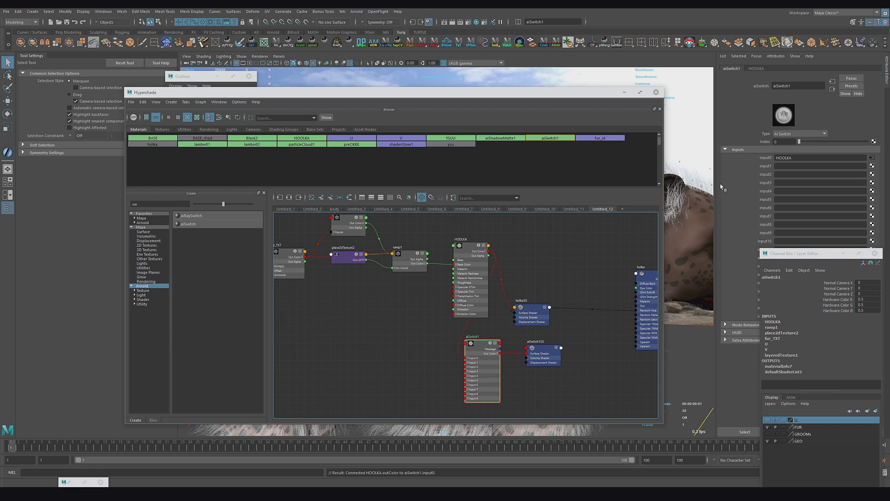
Create an aiStandardSurface shader and delete the shading group that comes with it.
{"action": "left_click", "coordinate": [432, 321]}
{"action": "left_click", "coordinate": [146, 203]}
{"action": "key", "text": "BackSpace"}
{"action": "key", "text": "BackSpace"}
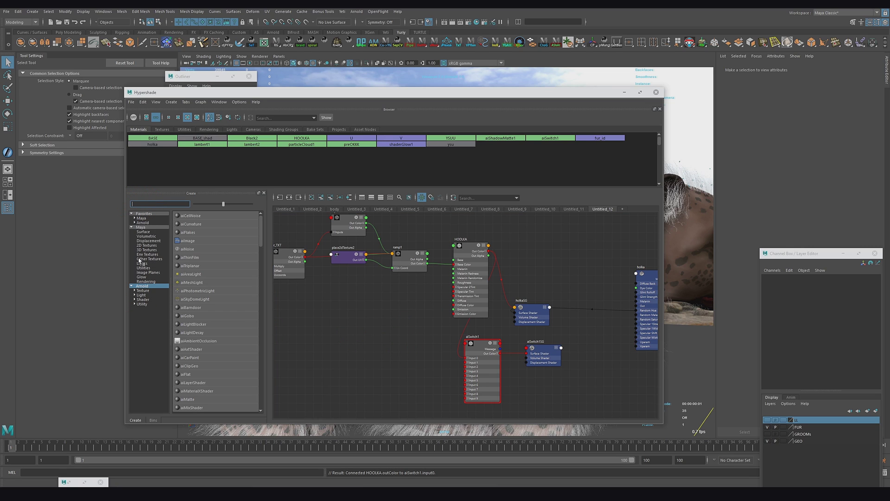
{"action": "left_click", "coordinate": [143, 299]}
{"action": "left_click", "coordinate": [203, 325]}
{"action": "left_click", "coordinate": [402, 303]}
{"action": "key", "text": "Delete"}
Delete the aiSwitch shading group and connect the aiStandardSurface shader to the switch's input1.
{"action": "left_click", "coordinate": [546, 358]}
{"action": "key", "text": "Delete"}
{"action": "left_click_drag", "start_coordinate": [328, 291], "coordinate": [384, 344]}
{"action": "left_click_drag", "start_coordinate": [483, 356], "coordinate": [485, 357]}
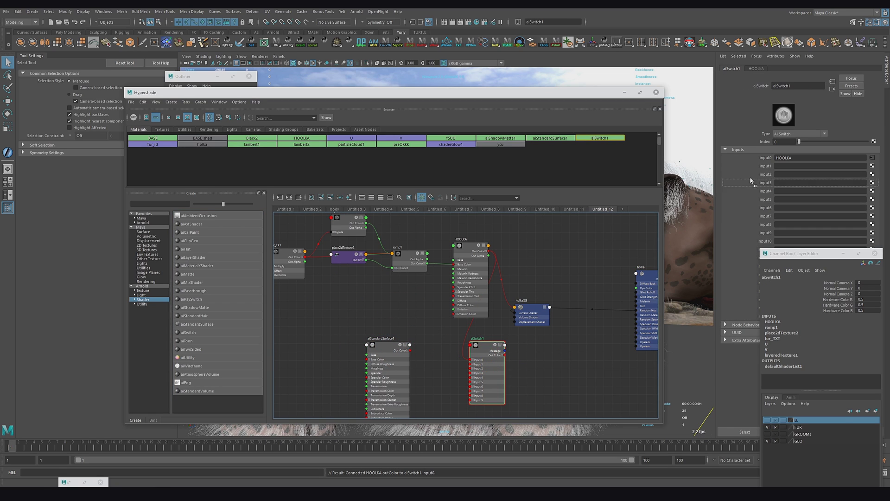
Create an aiUserDataFloat node reading the shad attribute and connect its value to the aiSwitch index.
{"action": "left_click", "coordinate": [144, 287]}
{"action": "left_click", "coordinate": [155, 205]}
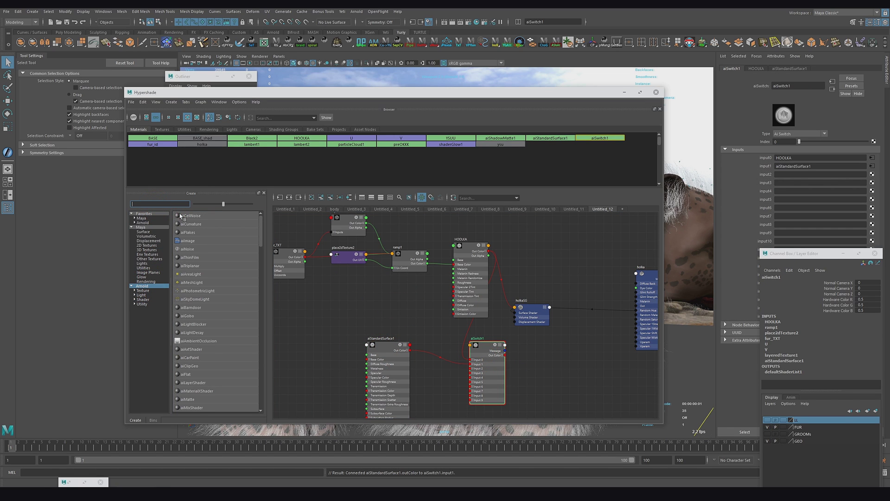
{"action": "type", "text": "user"}
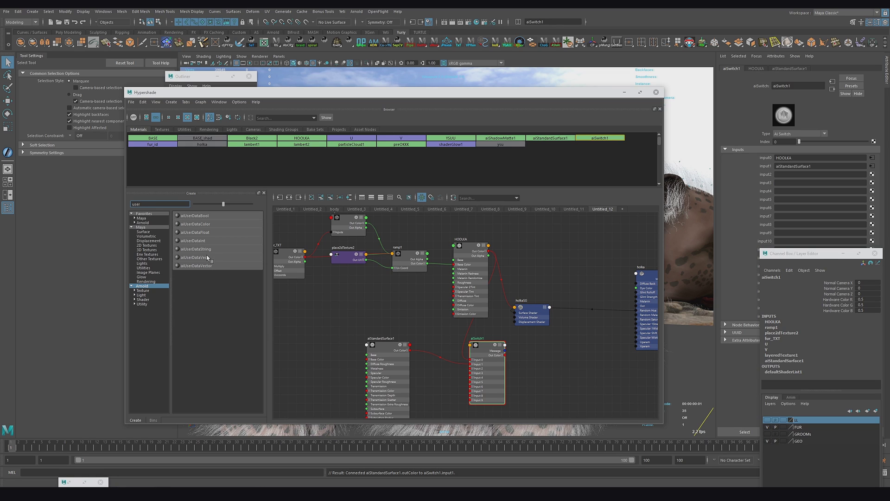
{"action": "left_click", "coordinate": [200, 234]}
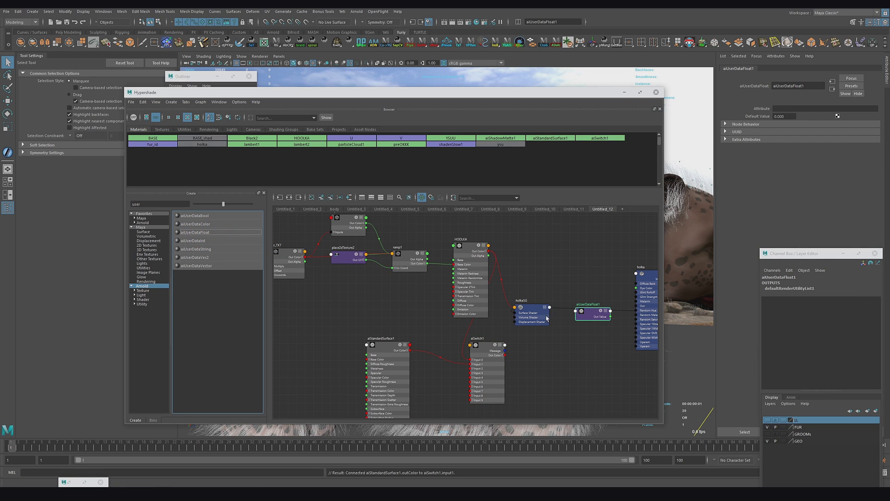
{"action": "left_click_drag", "start_coordinate": [600, 320], "coordinate": [417, 320]}
{"action": "left_click", "coordinate": [785, 107]}
{"action": "type", "text": "shad"}
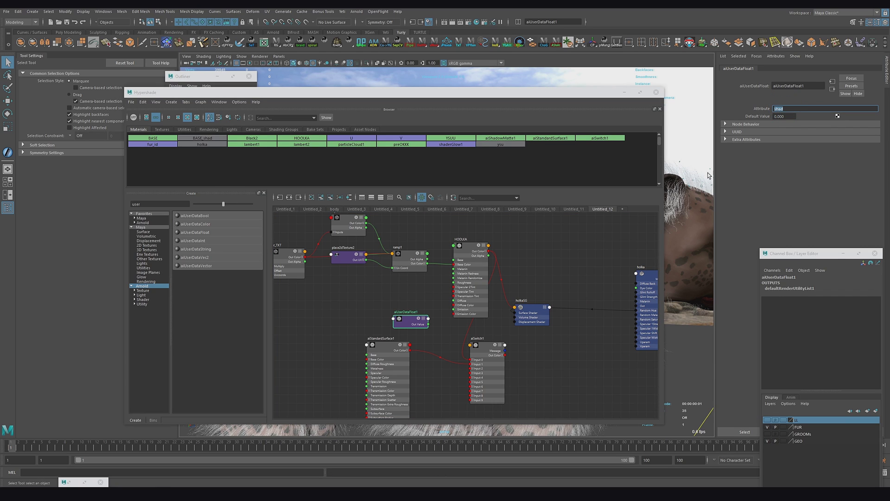
{"action": "left_click", "coordinate": [476, 347]}
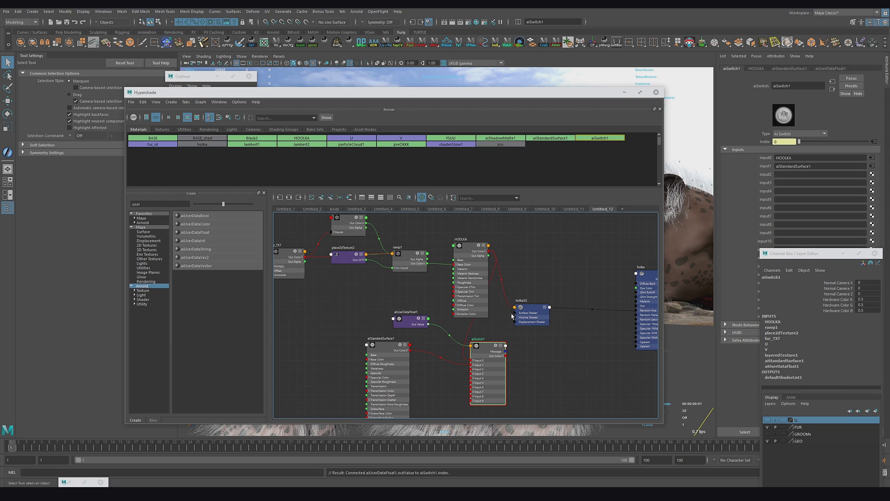
Assign the aiSwitch node as the Arnold surface shader of holkaSG.
{"action": "left_click", "coordinate": [538, 319]}
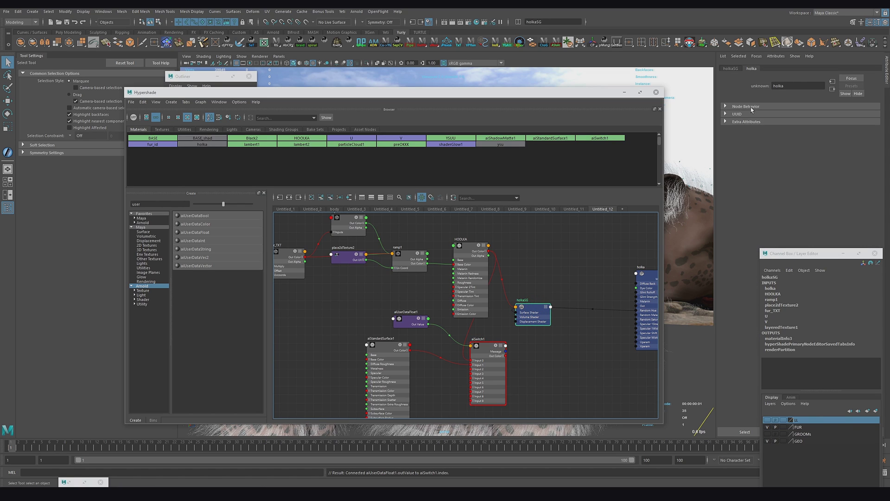
{"action": "left_click", "coordinate": [730, 69]}
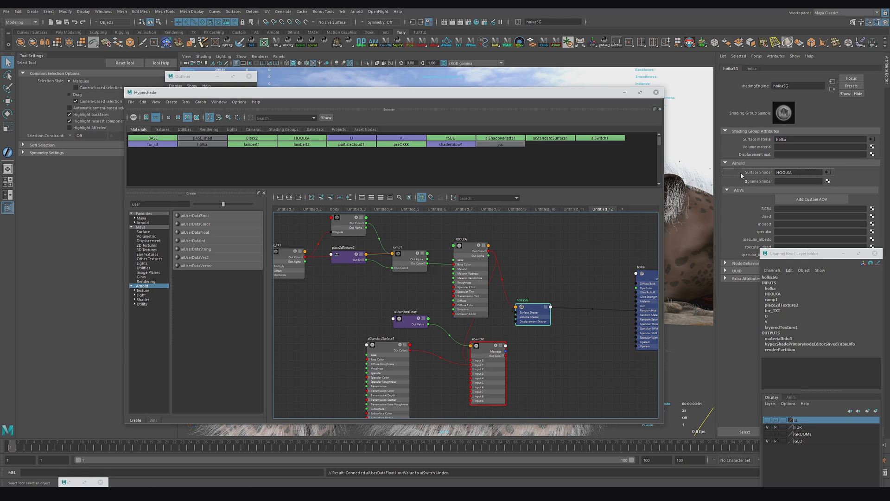
{"action": "middle_click_drag", "start_coordinate": [741, 176], "coordinate": [742, 176]}
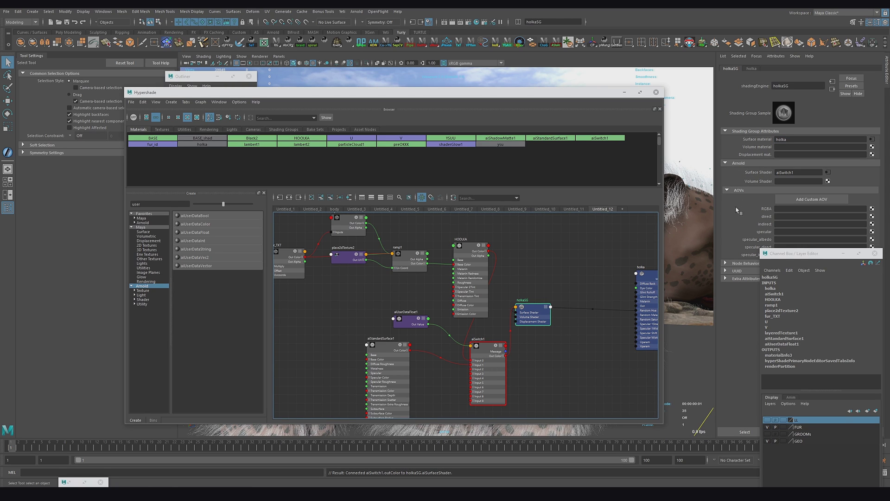
Arrange the aiSwitch, aiStandardSurface and aiUserDataFloat nodes neatly between HOOLKA and holkaSG.
{"action": "left_click_drag", "start_coordinate": [500, 346], "coordinate": [561, 308]}
{"action": "left_click_drag", "start_coordinate": [387, 345], "coordinate": [470, 347]}
{"action": "left_click_drag", "start_coordinate": [411, 318], "coordinate": [532, 253]}
{"action": "left_click_drag", "start_coordinate": [470, 346], "coordinate": [484, 344]}
{"action": "left_click", "coordinate": [532, 319]}
Set the aiStandardSurface base color to red.
{"action": "left_click", "coordinate": [483, 345]}
{"action": "left_click", "coordinate": [785, 158]}
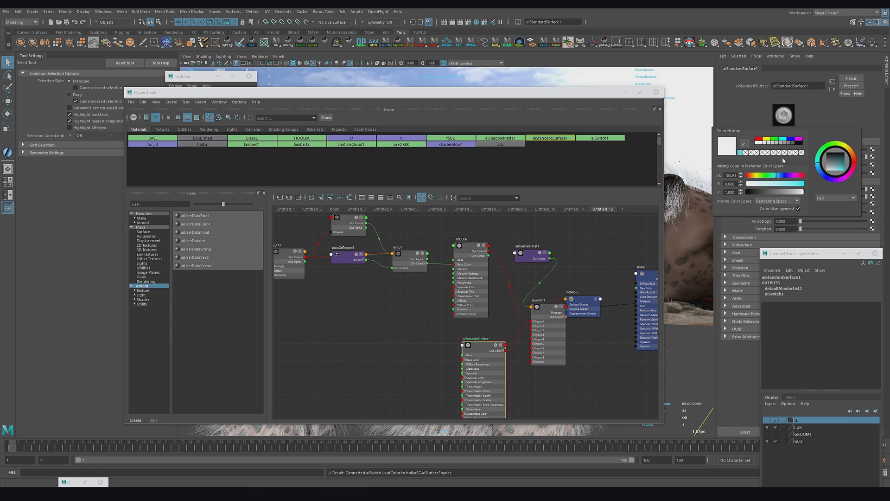
{"action": "middle_click_drag", "start_coordinate": [540, 337], "coordinate": [447, 340], "text": "alt"}
Render the fur and snow in Arnold RenderView and examine the back closer to check the shader separation.
{"action": "left_click_drag", "start_coordinate": [587, 94], "coordinate": [303, 151]}
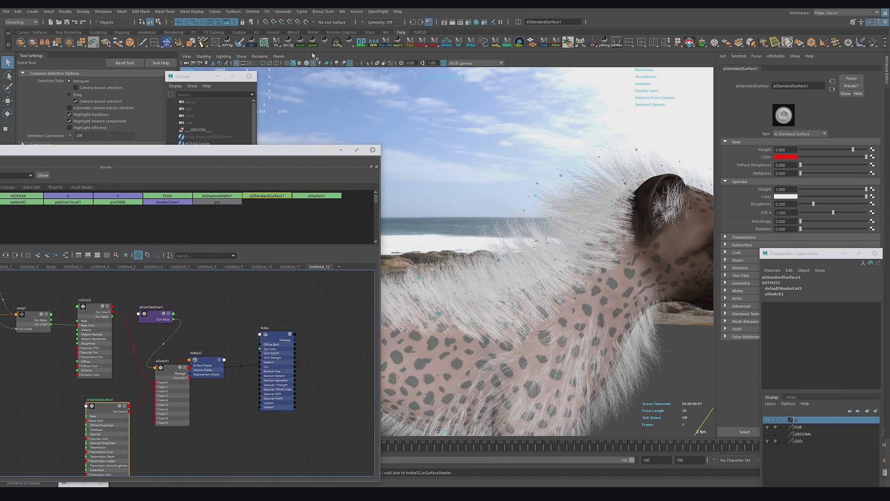
{"action": "left_click", "coordinate": [359, 13]}
{"action": "left_click", "coordinate": [363, 25]}
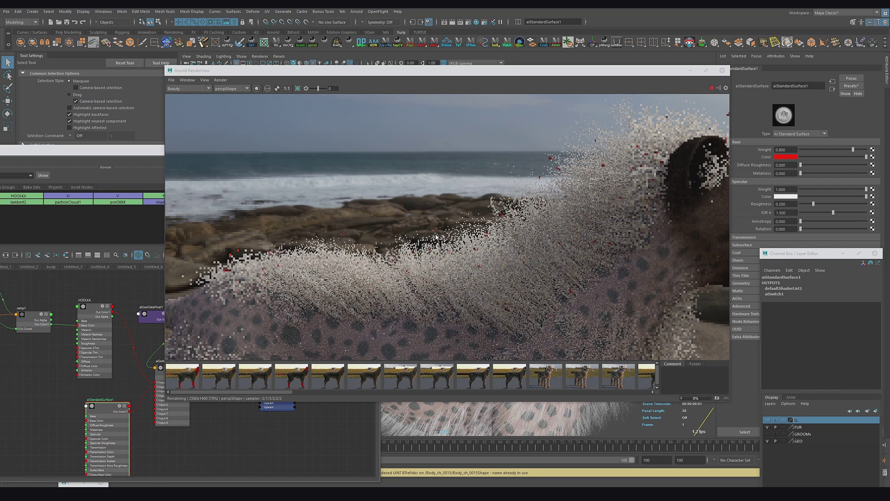
{"action": "left_click", "coordinate": [205, 80]}
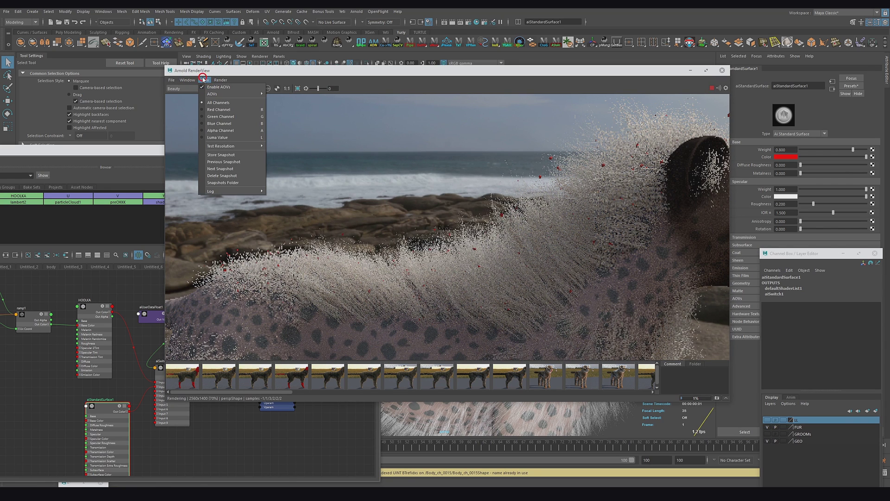
{"action": "left_click", "coordinate": [206, 134]}
{"action": "left_click_drag", "start_coordinate": [386, 279], "coordinate": [358, 214], "text": "alt"}
{"action": "middle_click_drag", "start_coordinate": [358, 213], "coordinate": [367, 228], "text": "alt"}
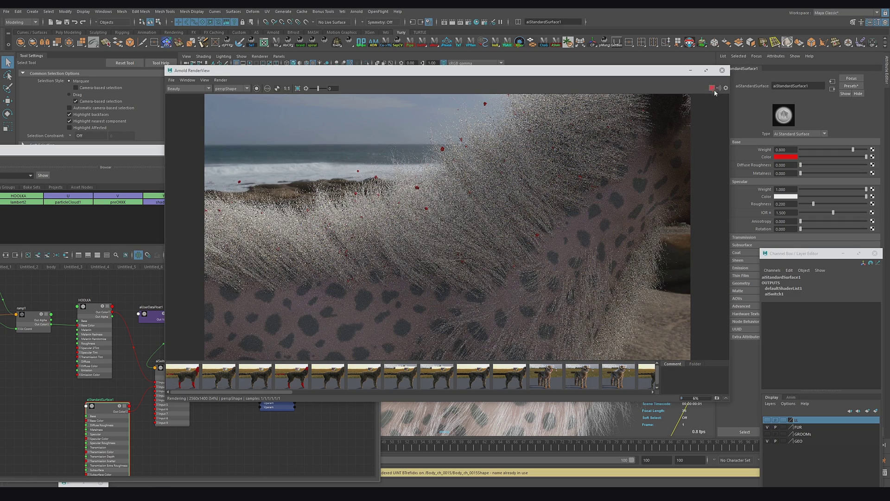
{"action": "left_click", "coordinate": [690, 70]}
Drive the aiStandardSurface base color with a checker texture using red as Color 1 and light cyan as Color 2.
{"action": "left_click", "coordinate": [344, 282]}
{"action": "left_click_drag", "start_coordinate": [269, 150], "coordinate": [441, 123]}
{"action": "left_click", "coordinate": [36, 276]}
{"action": "left_click", "coordinate": [84, 255]}
{"action": "middle_click_drag", "start_coordinate": [278, 371], "coordinate": [354, 340], "text": "alt"}
{"action": "left_click", "coordinate": [786, 138]}
{"action": "left_click", "coordinate": [787, 145]}
{"action": "left_click_drag", "start_coordinate": [801, 145], "coordinate": [850, 145]}
{"action": "scroll", "coordinate": [360, 334], "scroll_direction": "up", "scroll_amount": 1}
{"action": "left_click_drag", "start_coordinate": [319, 360], "coordinate": [337, 356]}
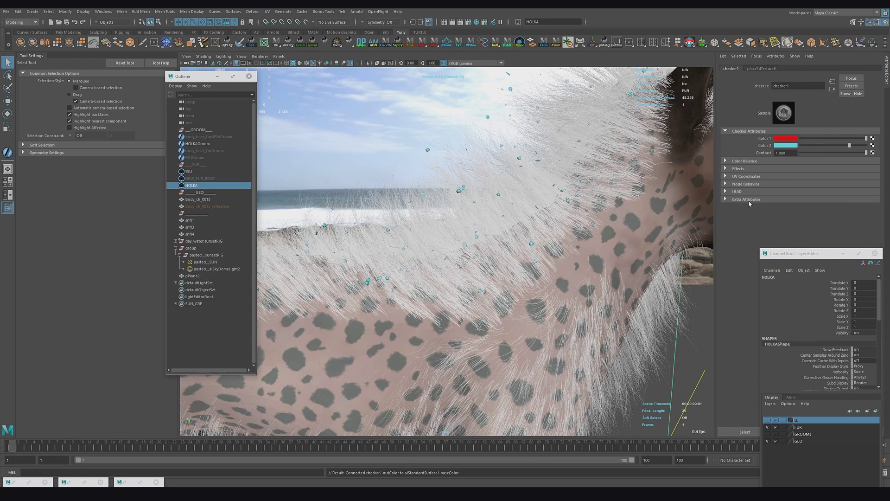
Inspect the snow meshes scattered over the cheetah's back fur from close-up and whole-body views.
{"action": "left_click", "coordinate": [782, 221]}
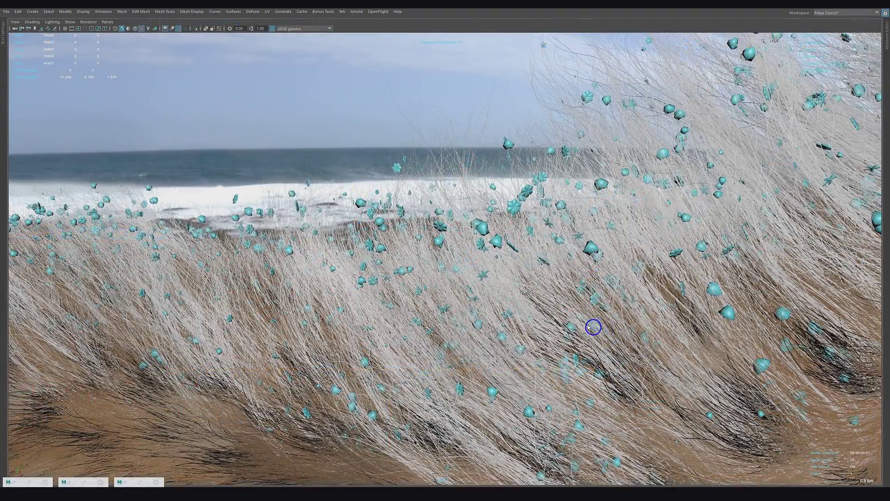
{"action": "right_click_drag", "start_coordinate": [589, 328], "coordinate": [209, 264], "text": "alt"}
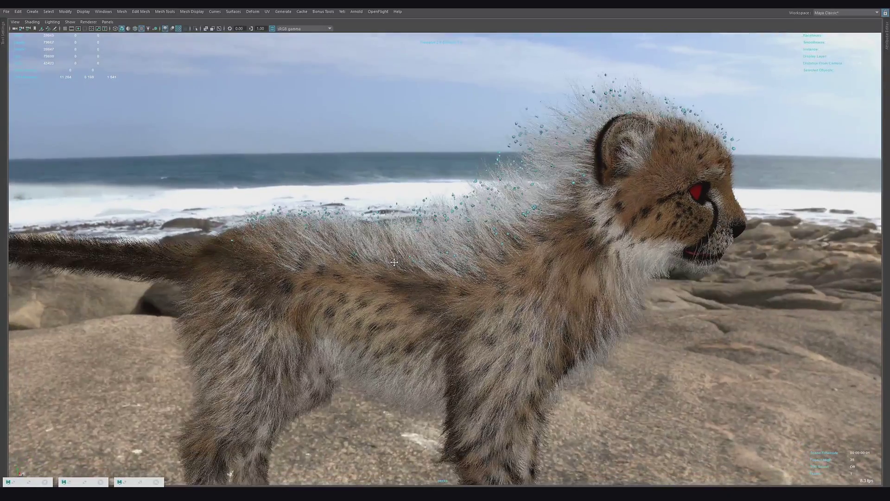
{"action": "mouse_move", "coordinate": [394, 262]}
{"action": "left_mouse_down", "text": "alt"}
{"action": "mouse_move", "coordinate": [390, 255]}
{"action": "mouse_move", "coordinate": [483, 301]}
{"action": "mouse_move", "coordinate": [338, 303]}
{"action": "mouse_move", "coordinate": [408, 259]}
{"action": "left_mouse_up", "text": "alt"}
{"action": "middle_click_drag", "start_coordinate": [408, 258], "coordinate": [403, 304], "text": "alt"}
{"action": "right_click_drag", "start_coordinate": [408, 255], "coordinate": [487, 349], "text": "alt"}
{"action": "middle_click_drag", "start_coordinate": [418, 199], "coordinate": [388, 288], "text": "alt"}
{"action": "right_click_drag", "start_coordinate": [388, 288], "coordinate": [594, 417], "text": "alt"}
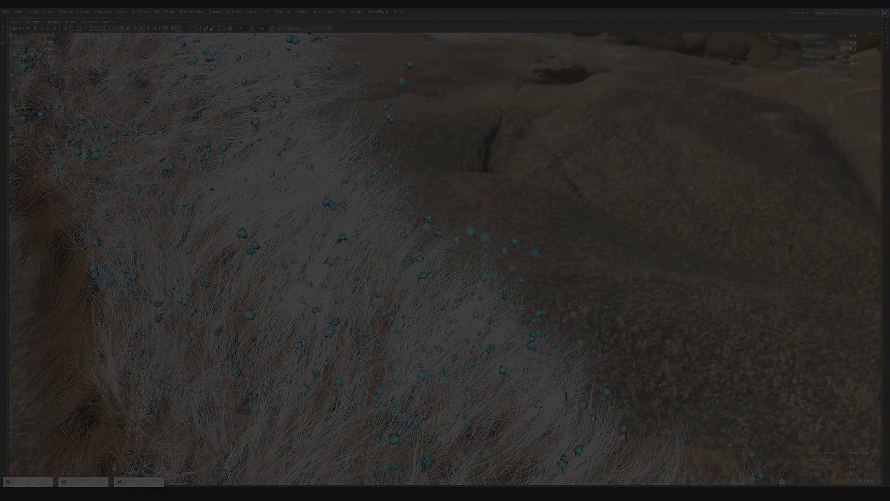